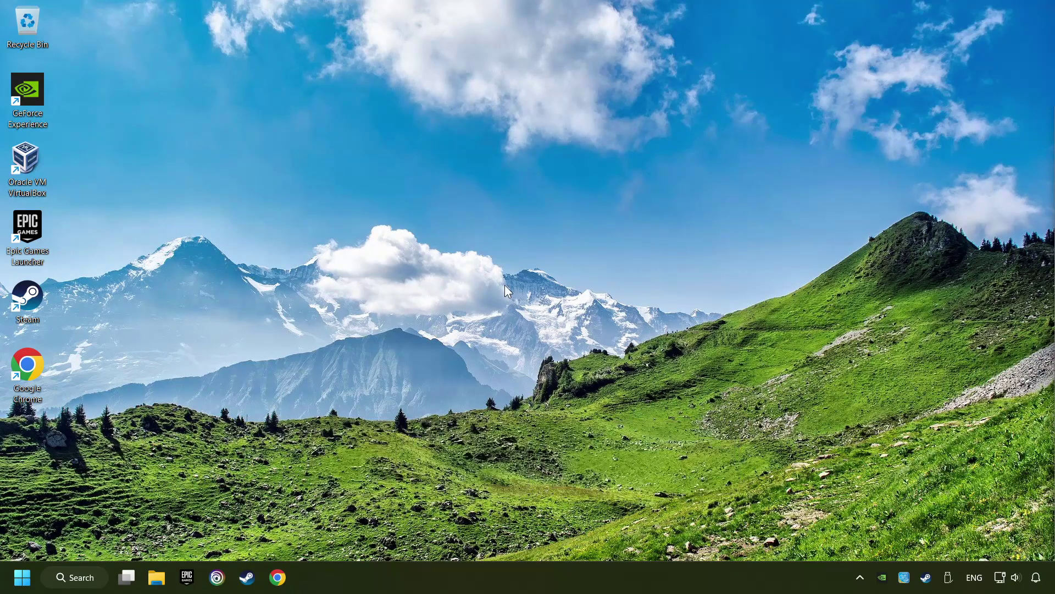
Search 'edit power plan' and go up to the Power Options page listing Balanced and High performance.
{"action": "left_click", "coordinate": [90, 579]}
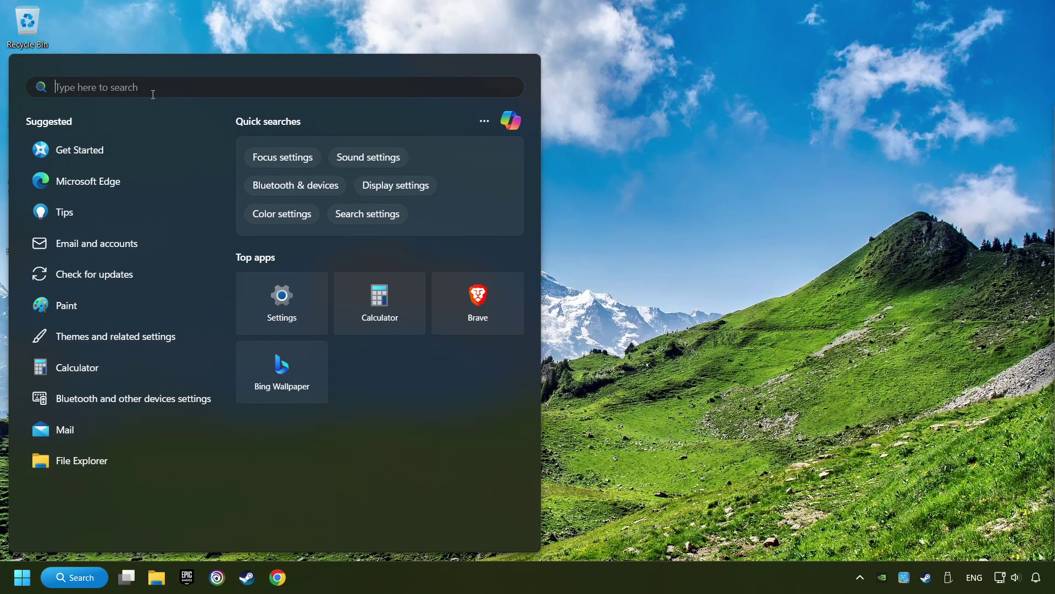
{"action": "type", "text": "edit power plan"}
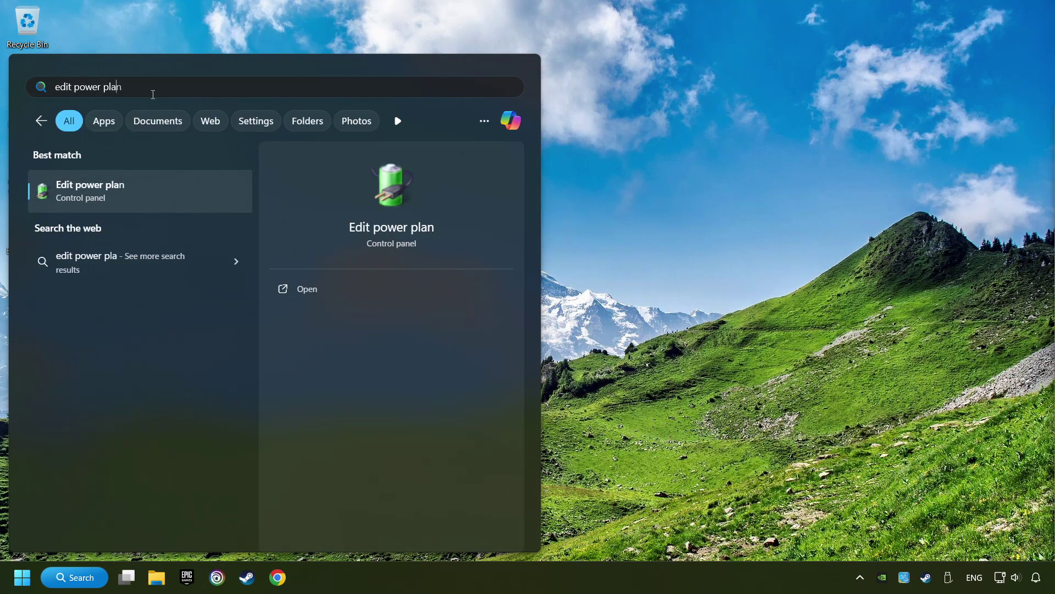
{"action": "left_click", "coordinate": [205, 189]}
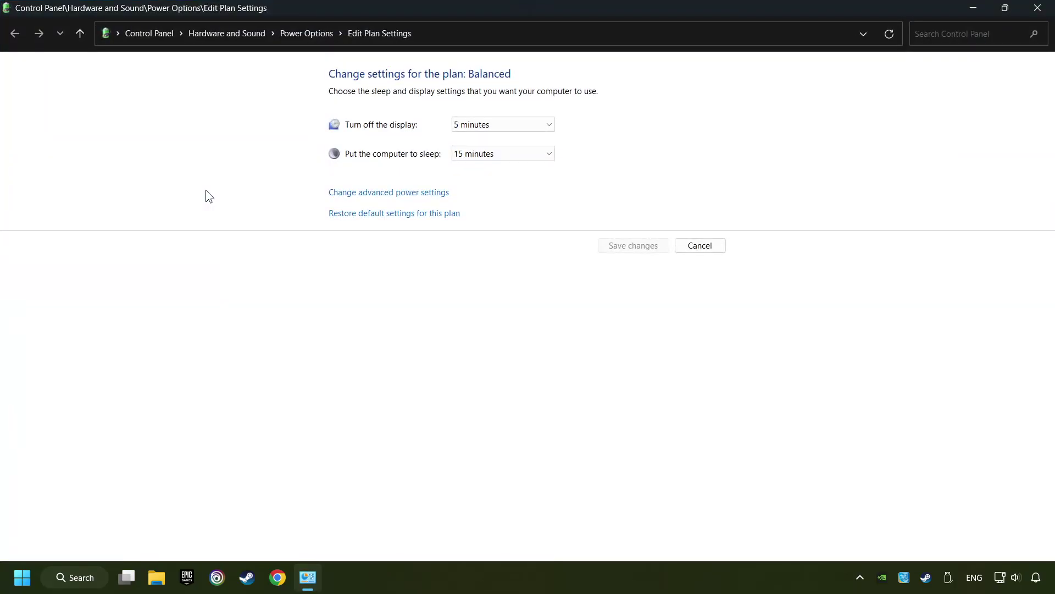
{"action": "left_click", "coordinate": [309, 40]}
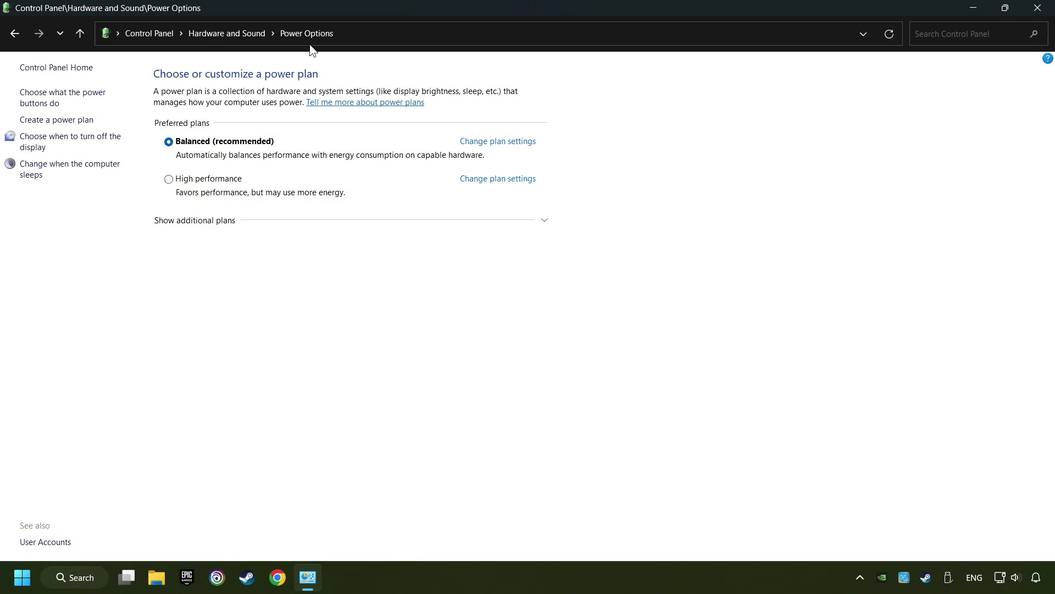
Launch Command Prompt as administrator from Windows search.
{"action": "left_click", "coordinate": [82, 577]}
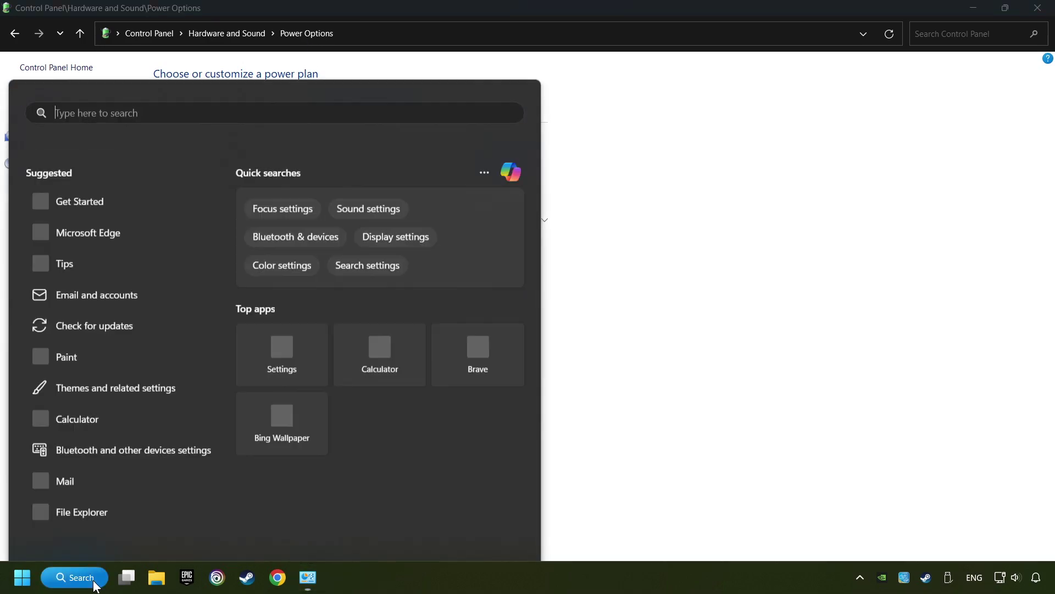
{"action": "type", "text": "cmd"}
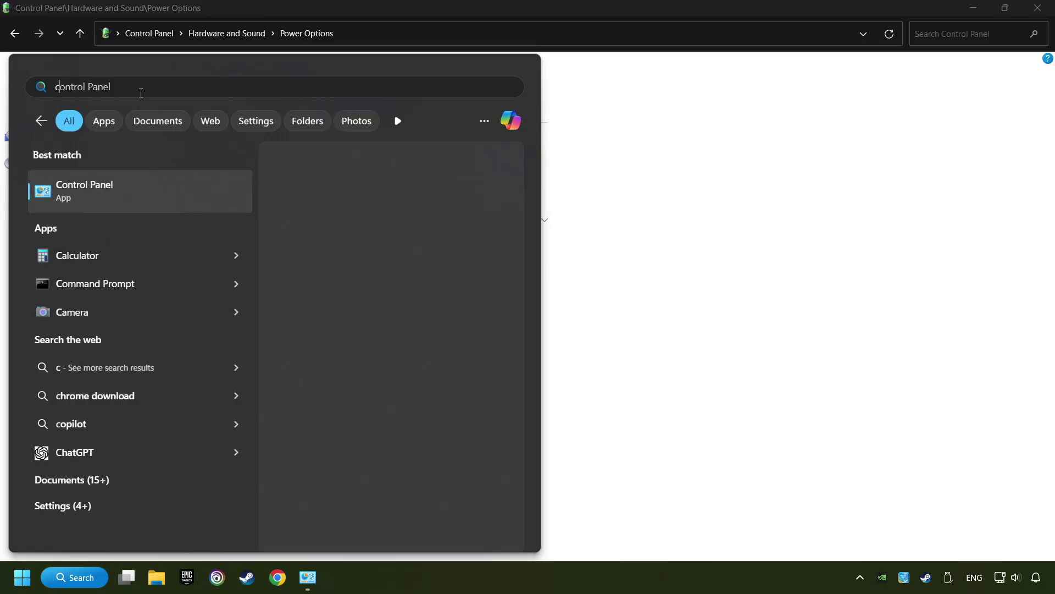
{"action": "right_click", "coordinate": [182, 191]}
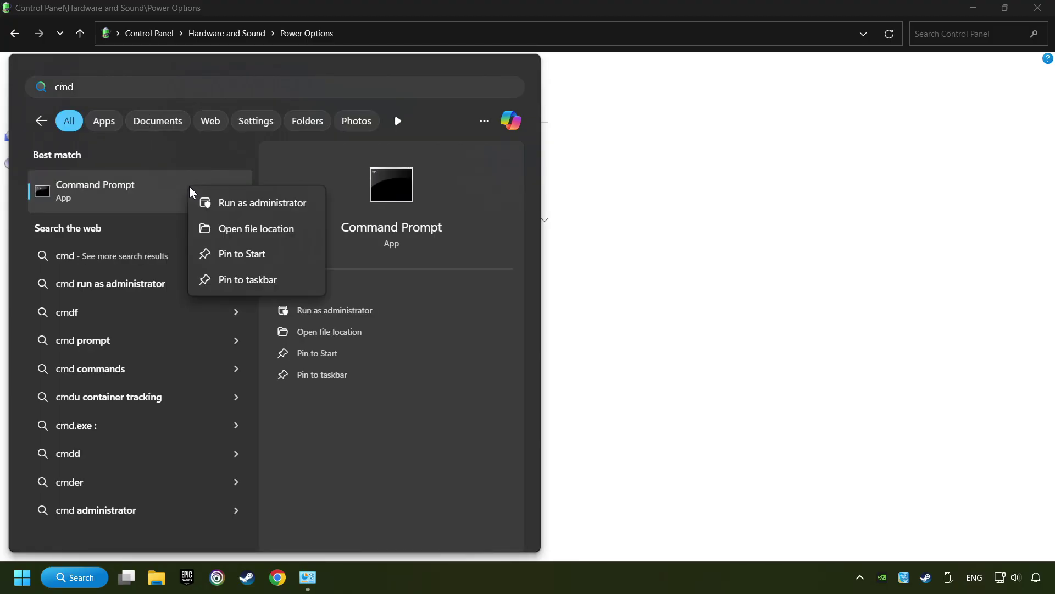
{"action": "left_click", "coordinate": [251, 207]}
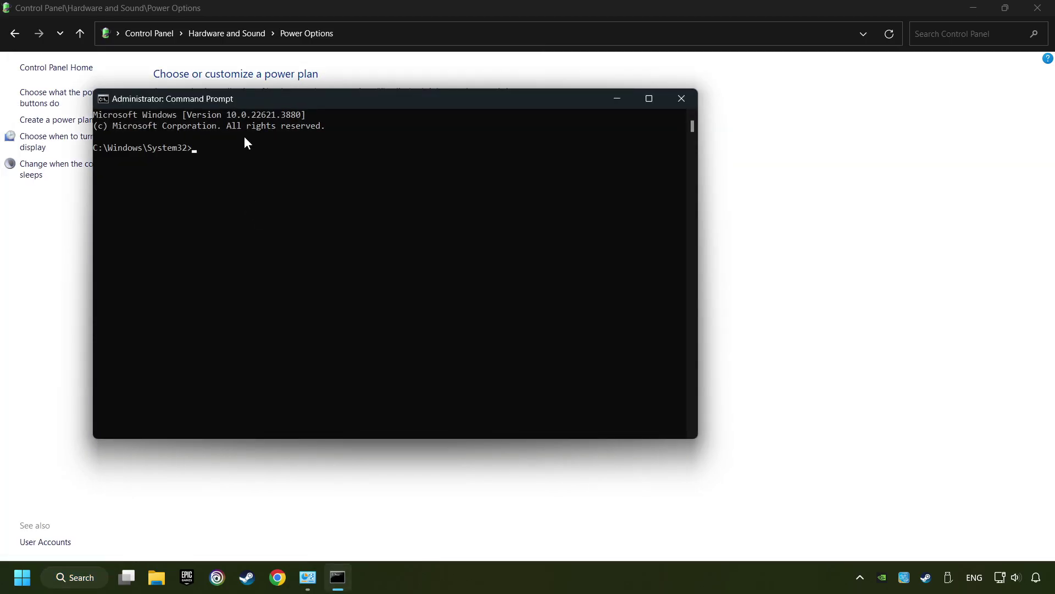
{"action": "left_click_drag", "start_coordinate": [254, 100], "coordinate": [183, 193]}
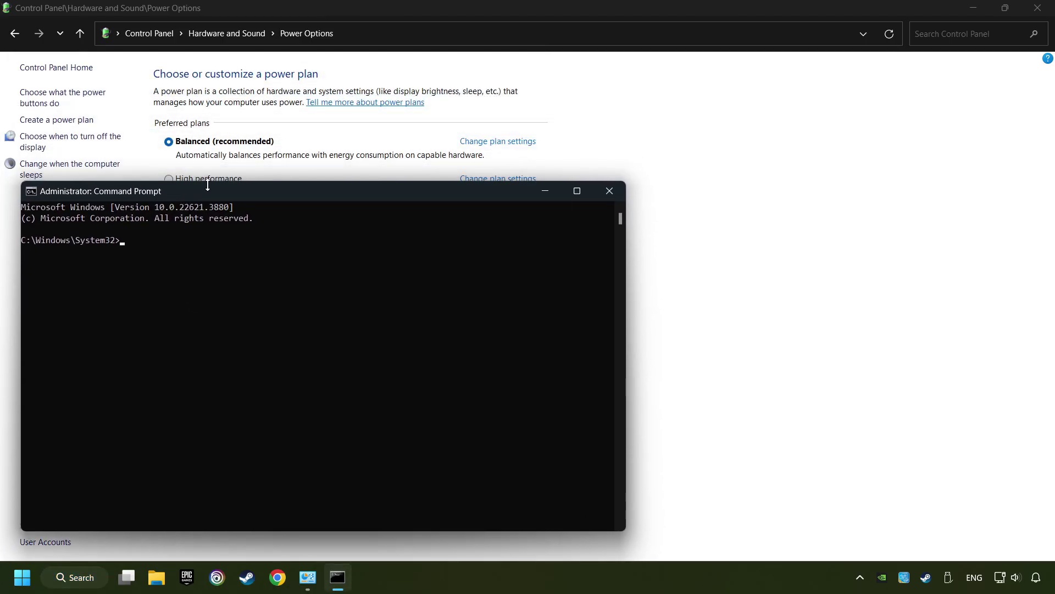
Copy the saved powercfg duplicate-scheme command from Notepad.
{"action": "left_click", "coordinate": [368, 578]}
{"action": "left_click_drag", "start_coordinate": [731, 105], "coordinate": [757, 27]}
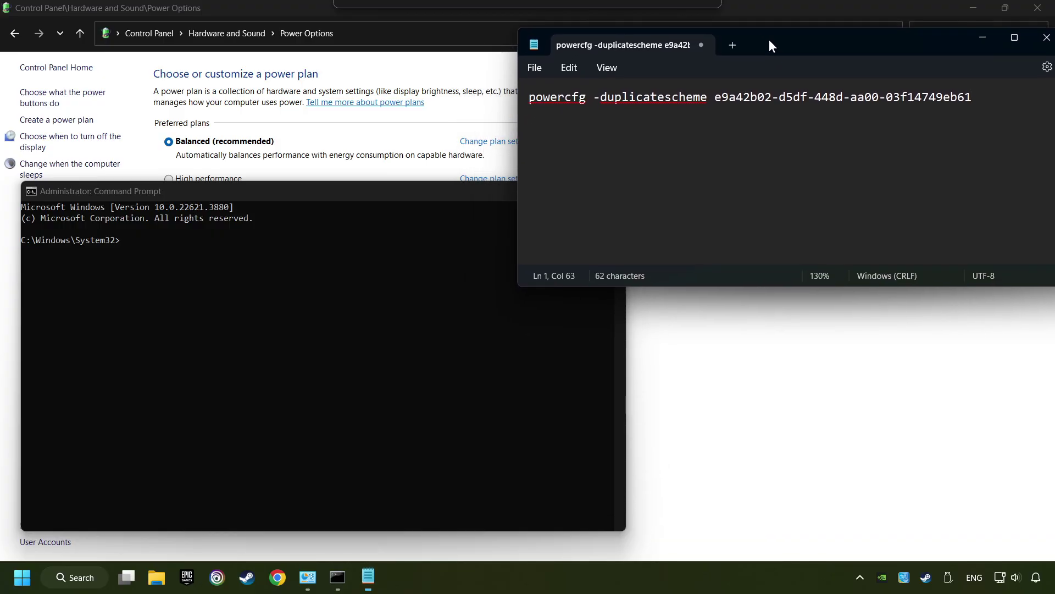
{"action": "left_click_drag", "start_coordinate": [964, 86], "coordinate": [516, 86]}
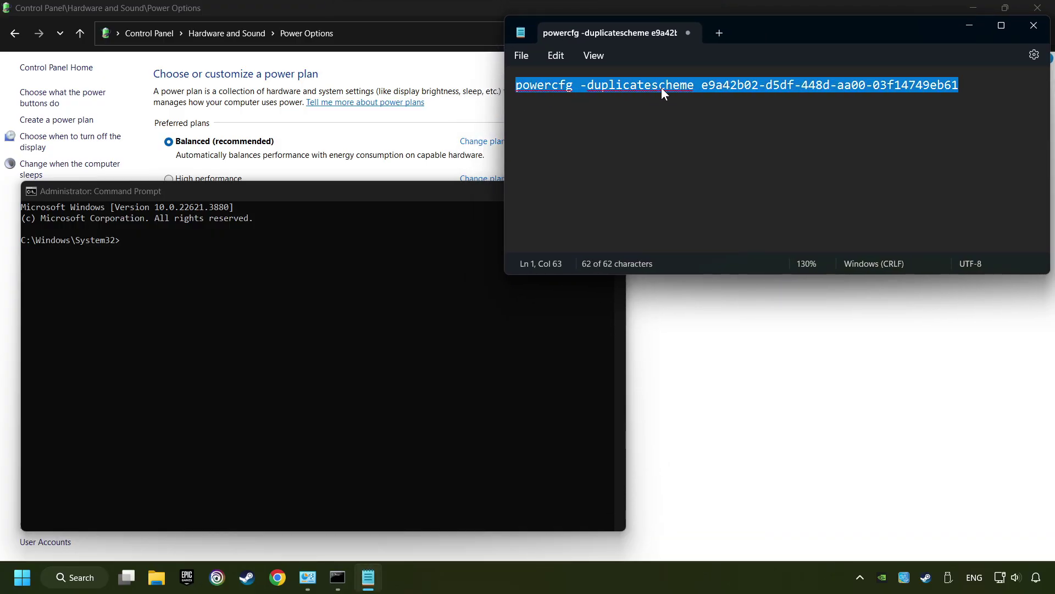
{"action": "right_click", "coordinate": [710, 86]}
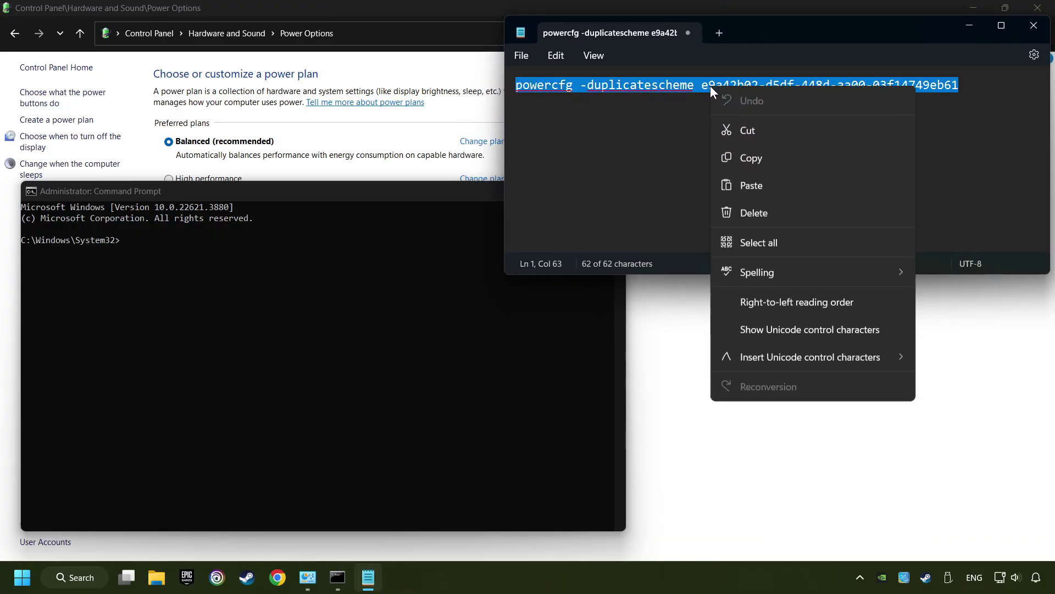
{"action": "left_click", "coordinate": [740, 161]}
{"action": "key", "text": "super+Down"}
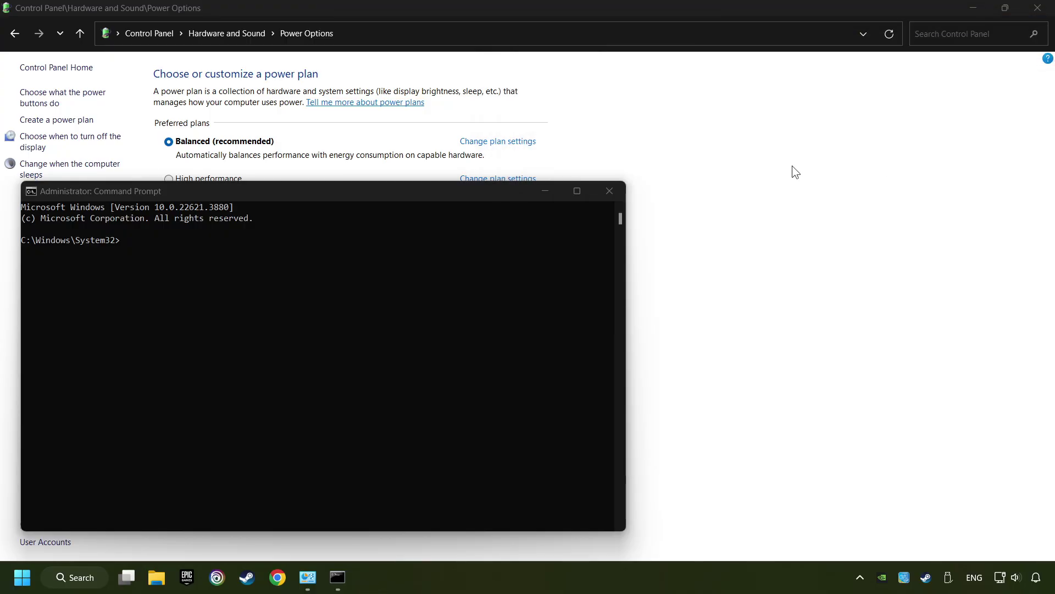
Paste the powercfg command at the admin prompt and run it to create Ultimate Performance.
{"action": "left_click_drag", "start_coordinate": [420, 196], "coordinate": [755, 153]}
{"action": "right_click", "coordinate": [616, 148]}
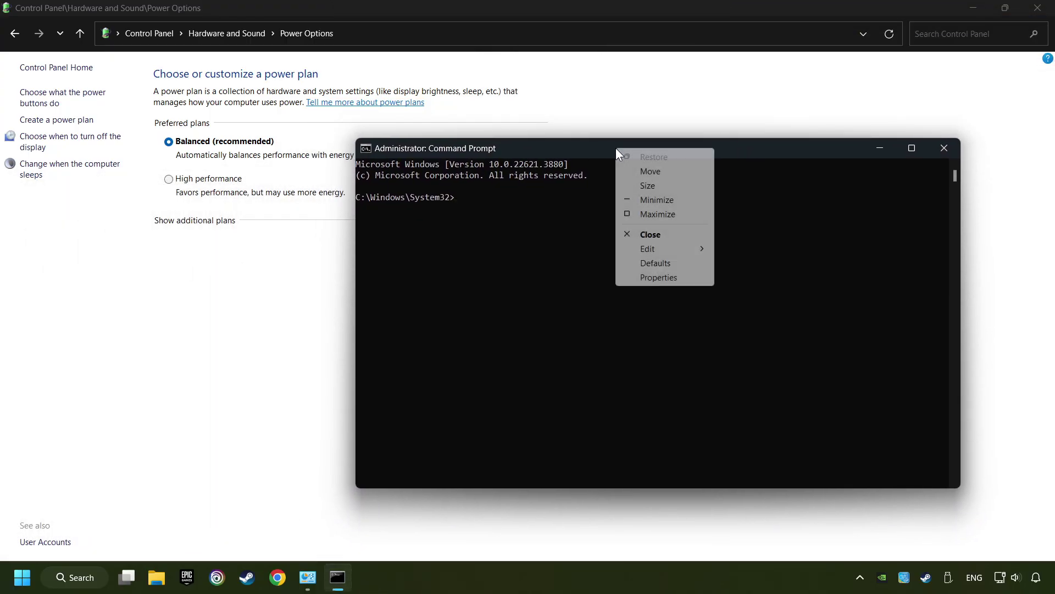
{"action": "left_click", "coordinate": [648, 248]}
{"action": "left_click", "coordinate": [751, 278]}
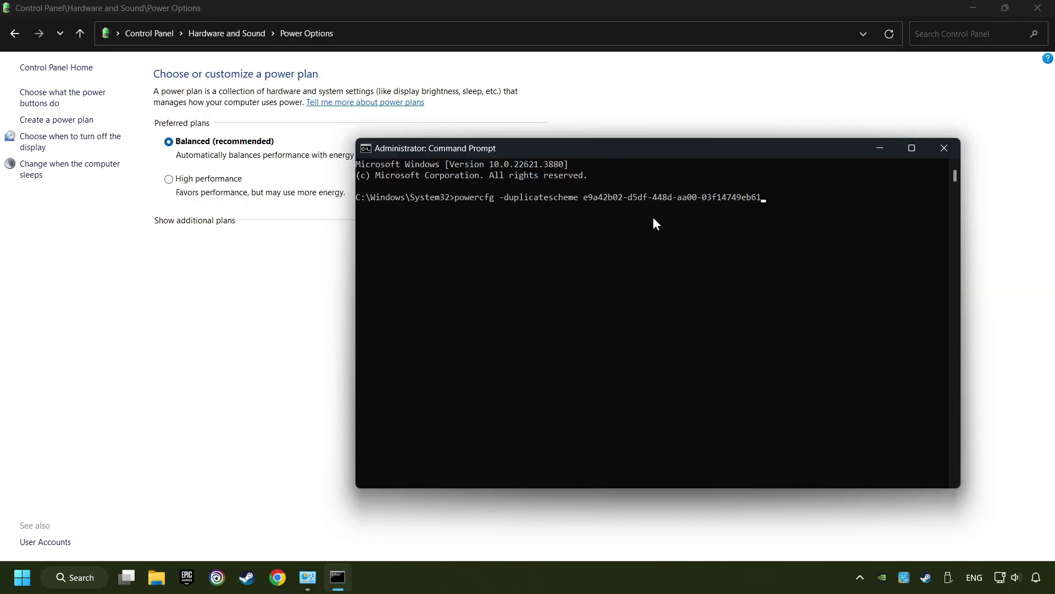
{"action": "key", "text": "Return"}
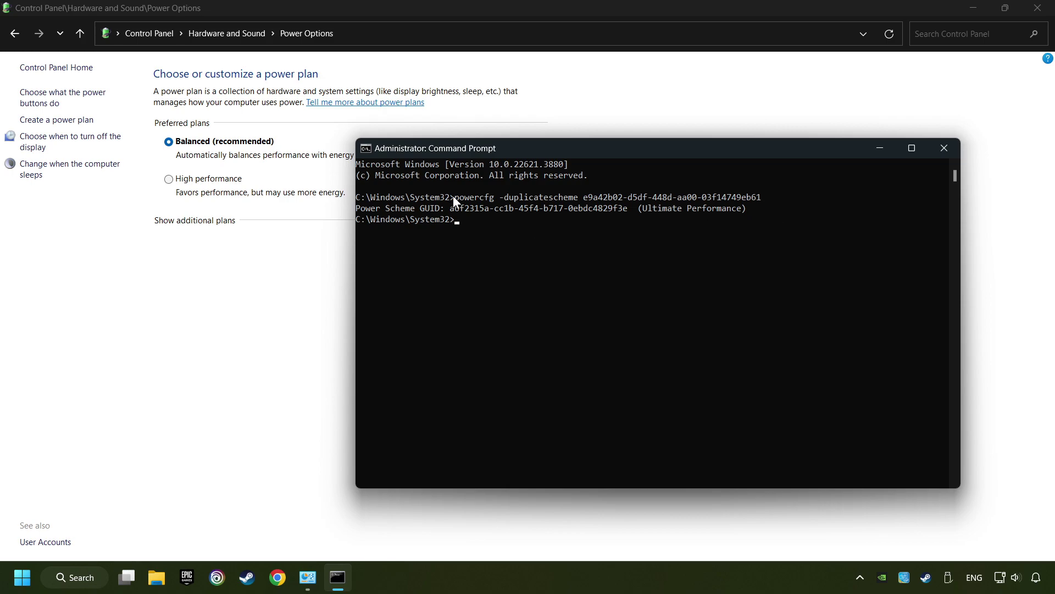
Close Command Prompt, refresh the additional plans, and select Ultimate Performance as active.
{"action": "left_click", "coordinate": [945, 148]}
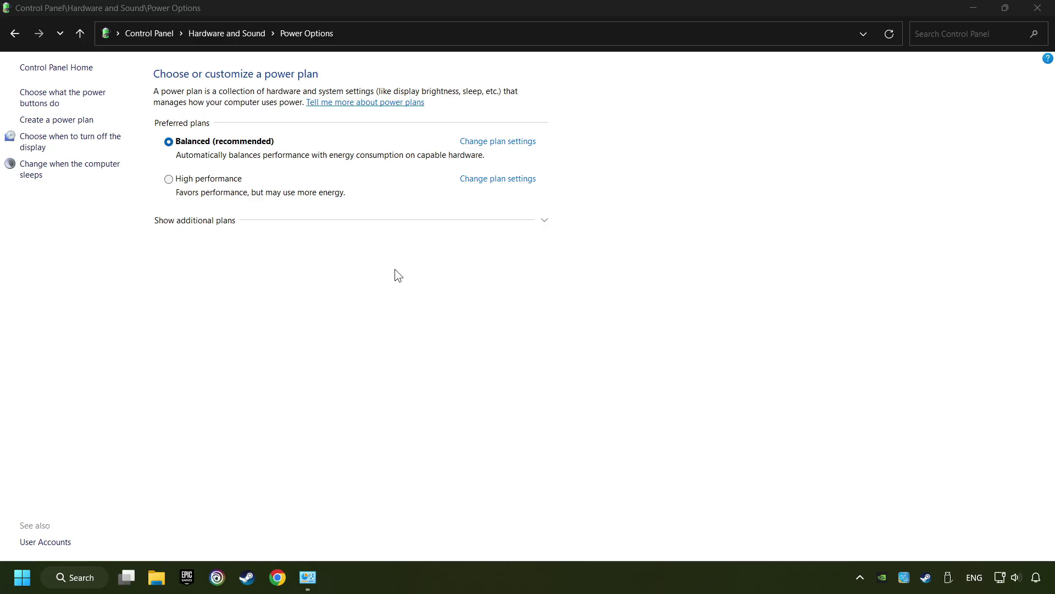
{"action": "left_click", "coordinate": [186, 223]}
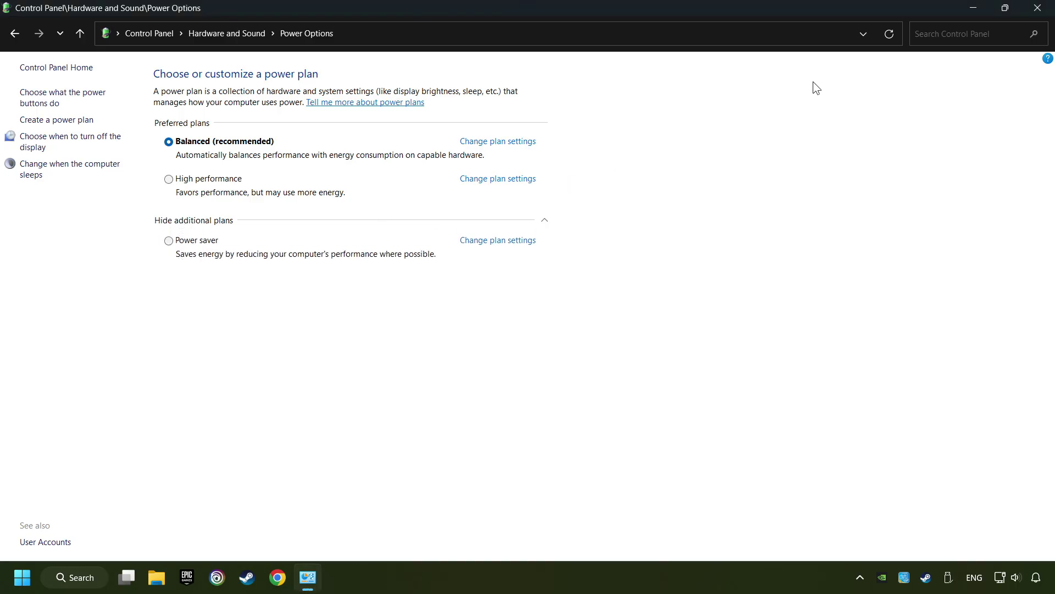
{"action": "left_click", "coordinate": [890, 34]}
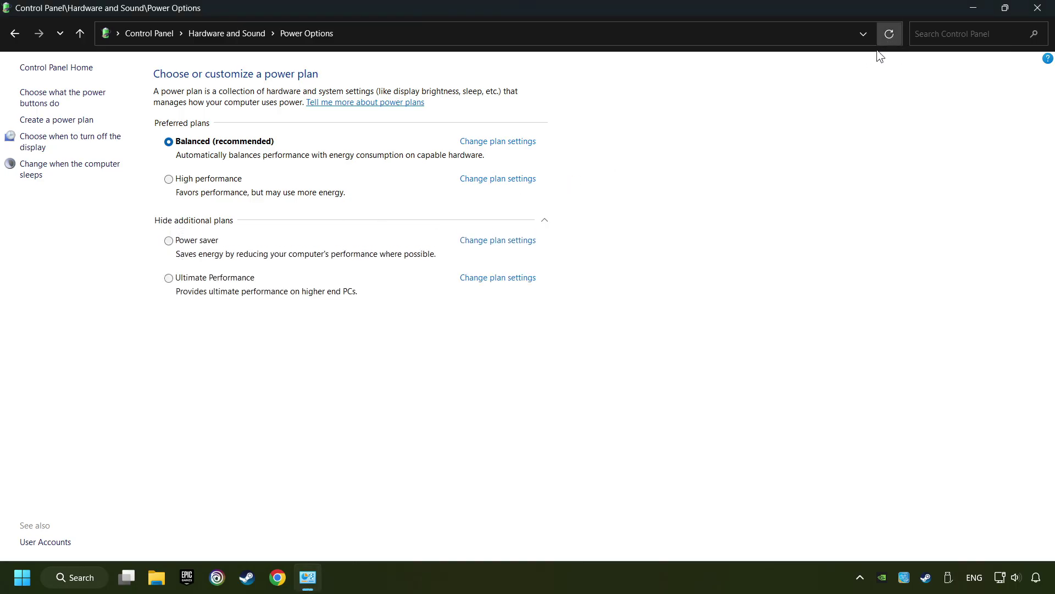
{"action": "left_click", "coordinate": [229, 278]}
{"action": "left_click", "coordinate": [1038, 12]}
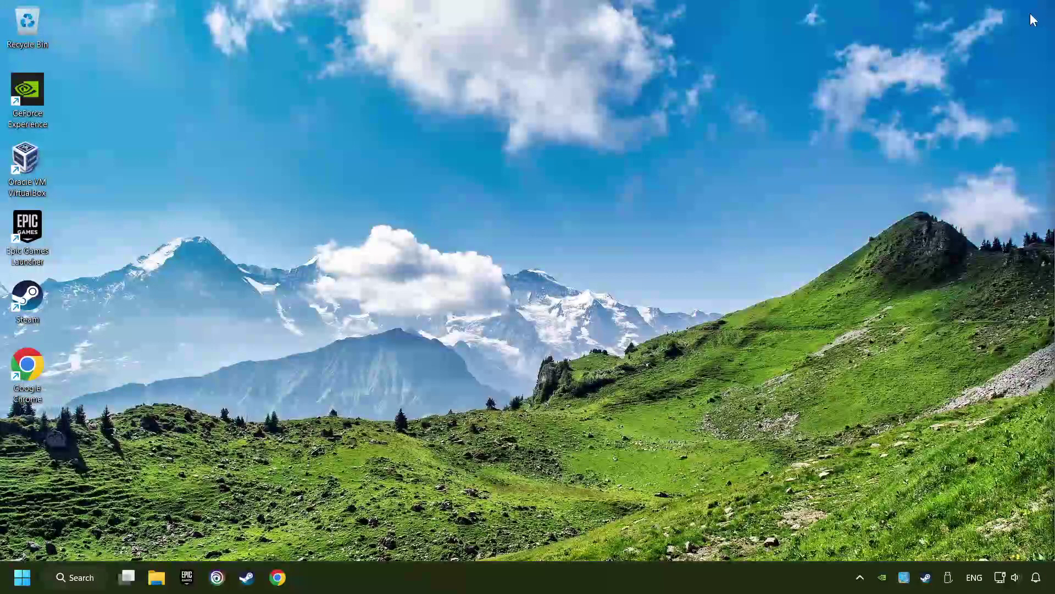
{"action": "left_click", "coordinate": [74, 577]}
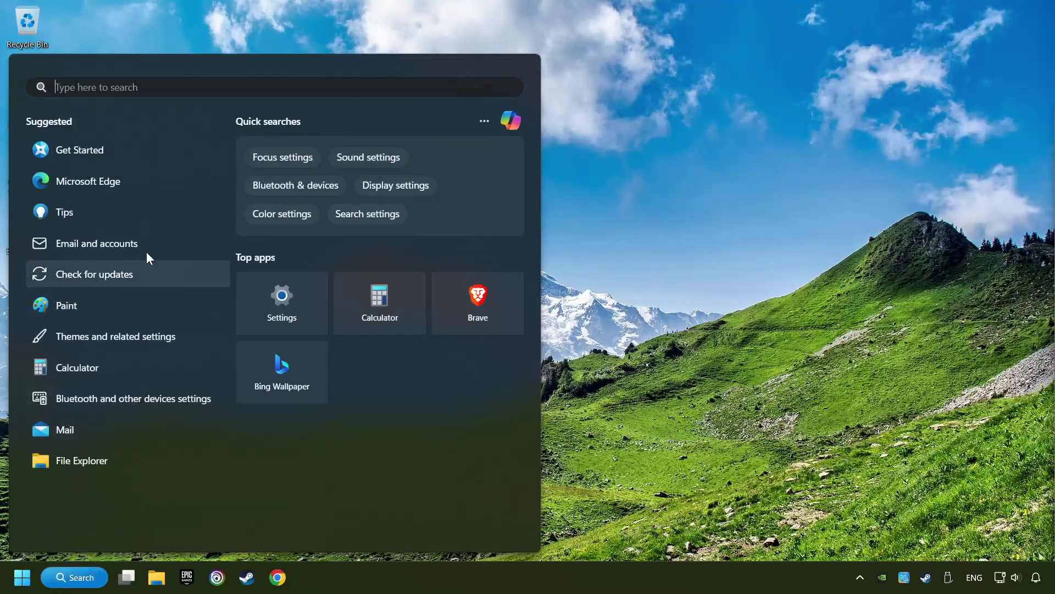
{"action": "type", "text": "game mode"}
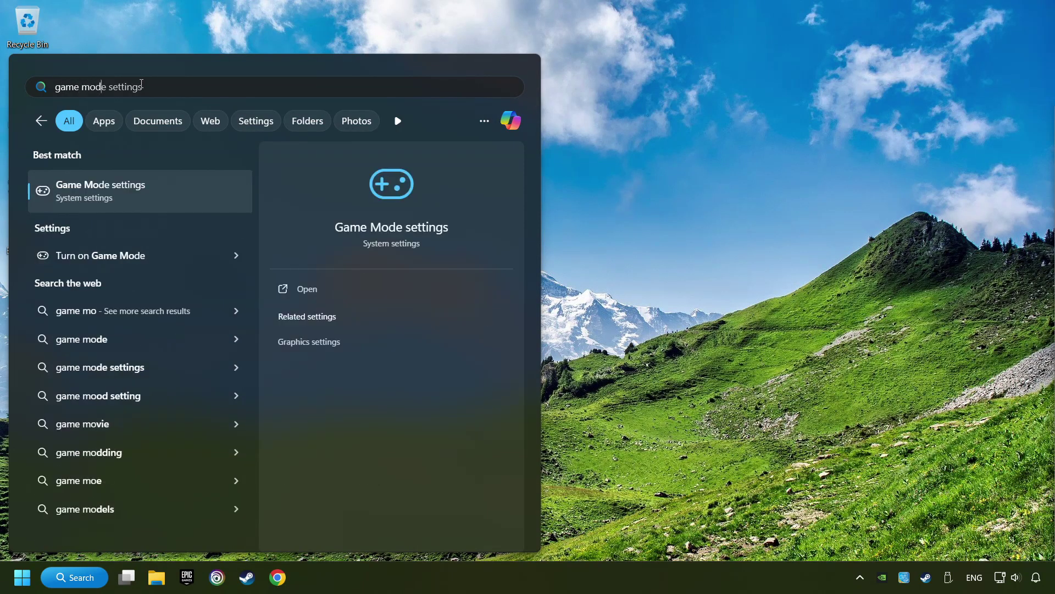
{"action": "type", "text": " settings"}
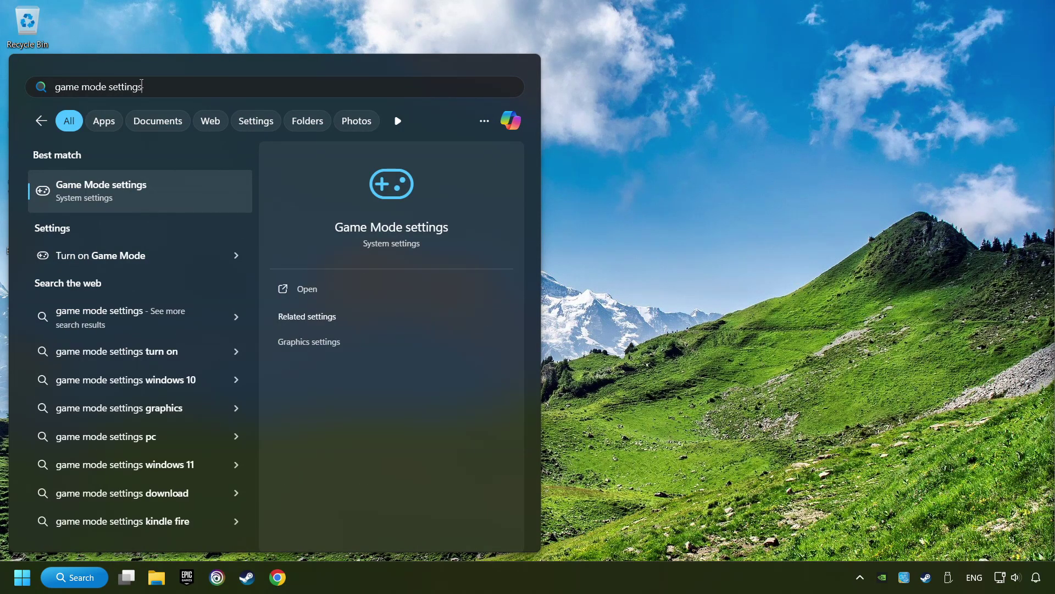
{"action": "left_click", "coordinate": [213, 192]}
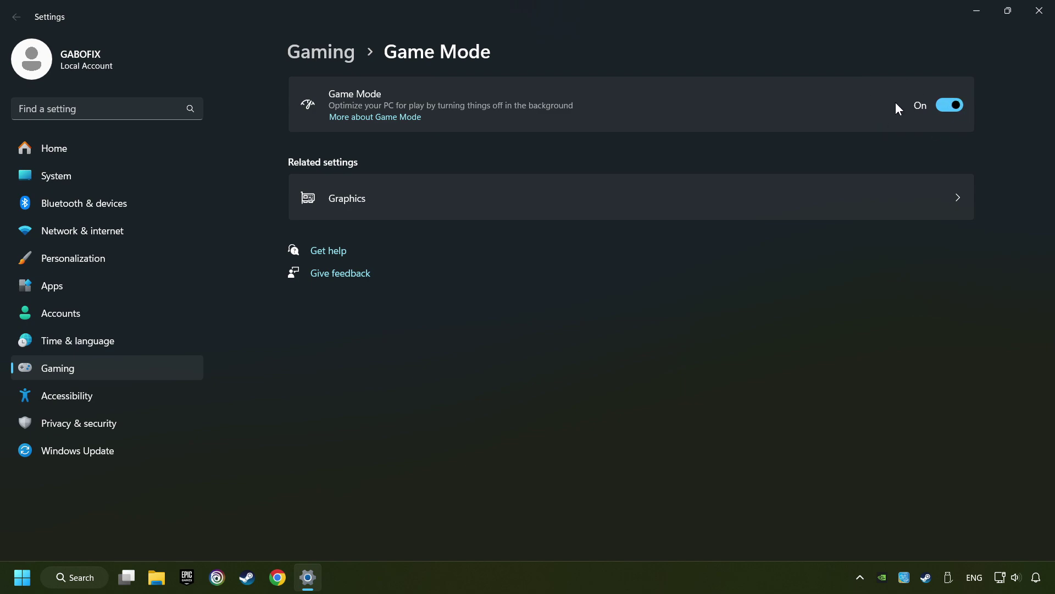
Open the Storage cleanup recommendations in Windows Settings.
{"action": "left_click", "coordinate": [1040, 16]}
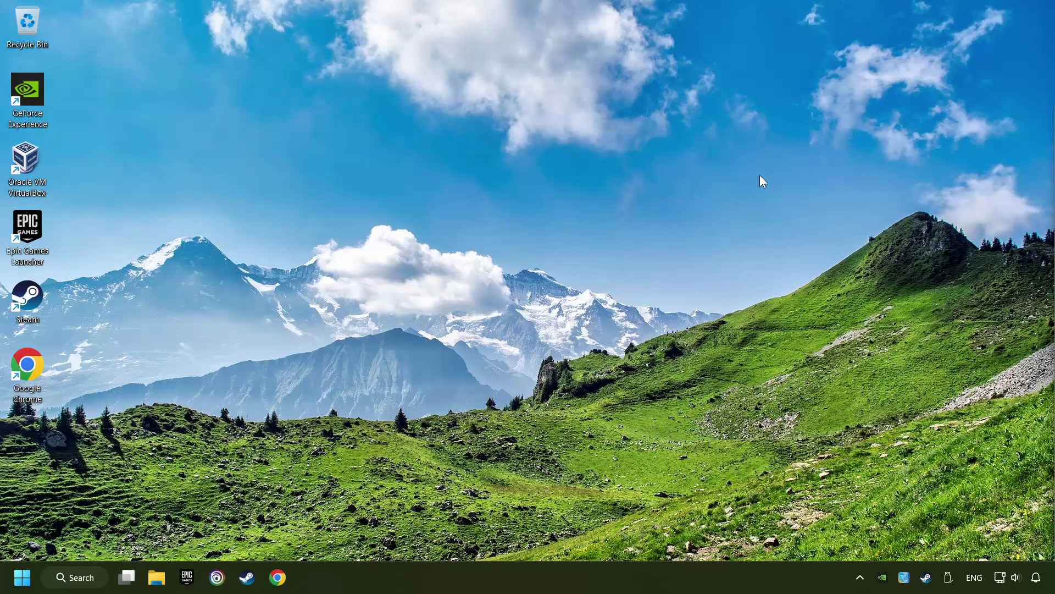
{"action": "left_click", "coordinate": [74, 577]}
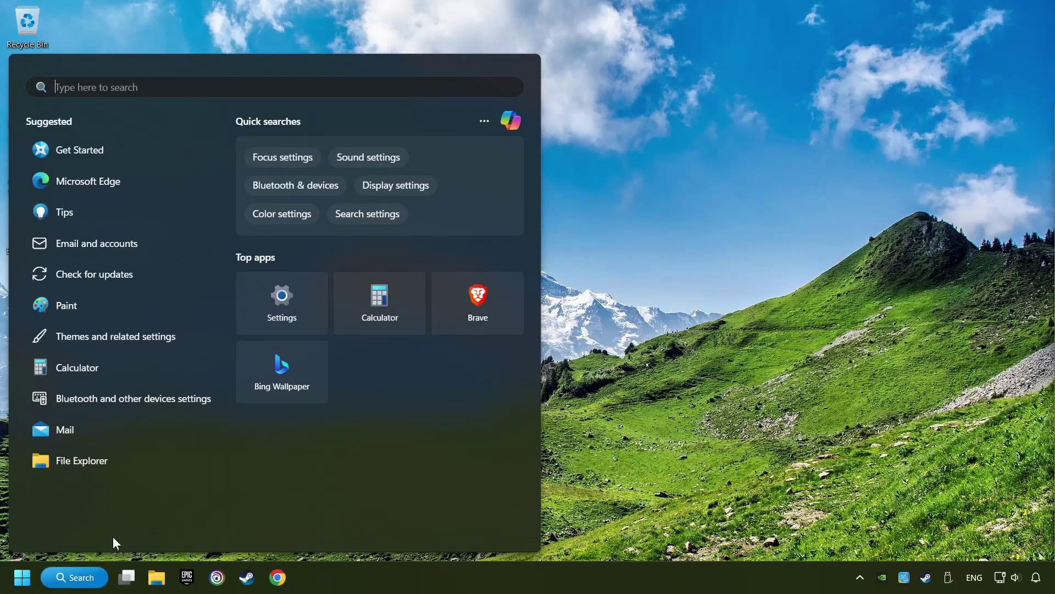
{"action": "type", "text": "s"}
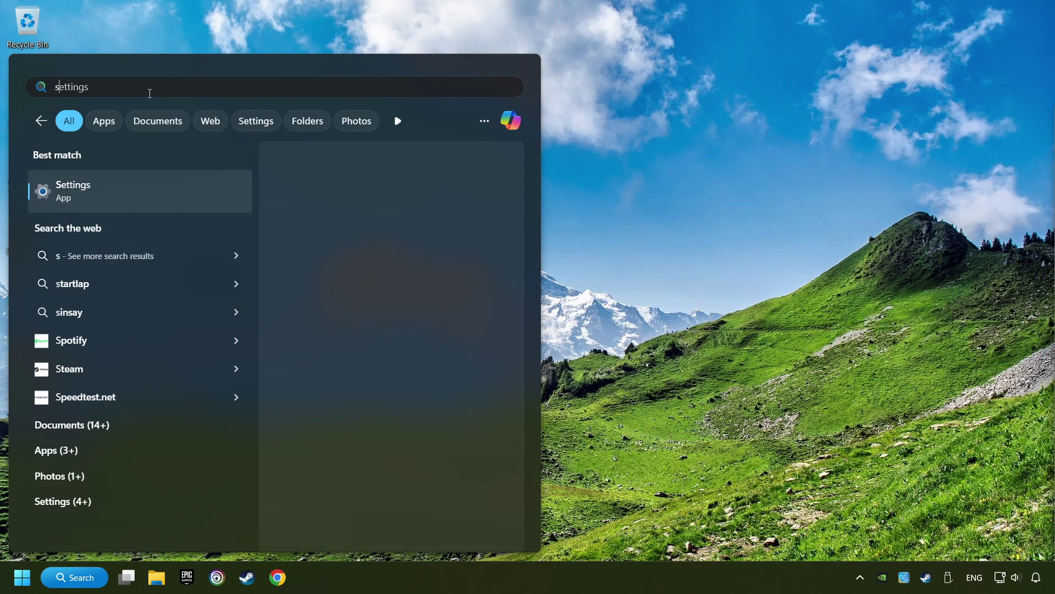
{"action": "type", "text": "torage settingsge"}
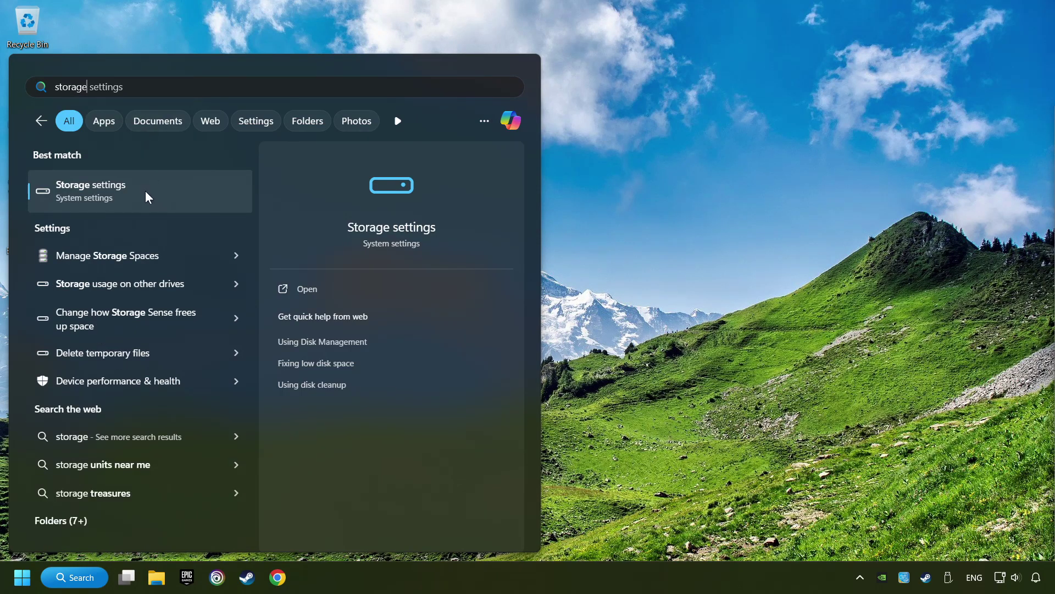
{"action": "left_click", "coordinate": [224, 191]}
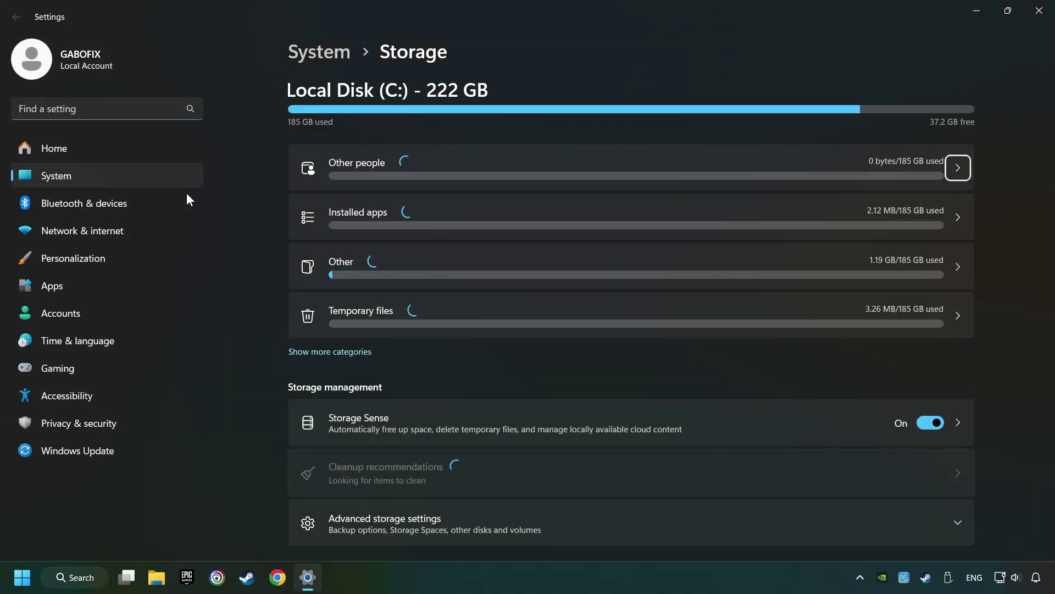
{"action": "scroll", "coordinate": [257, 259], "scroll_direction": "down", "scroll_amount": 1}
{"action": "scroll", "coordinate": [257, 258], "scroll_direction": "down", "scroll_amount": 2}
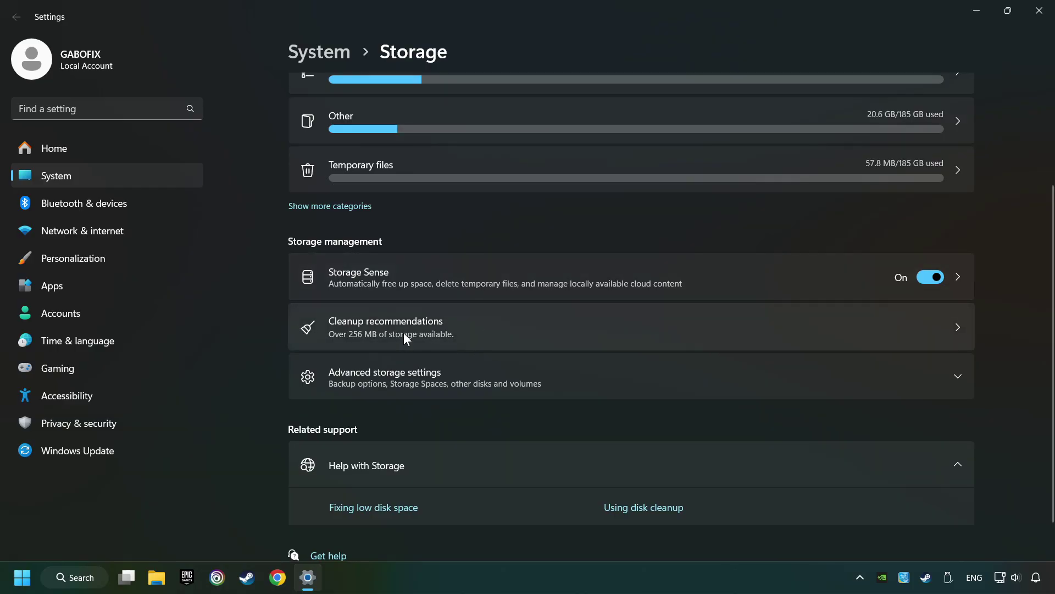
{"action": "left_click", "coordinate": [525, 326]}
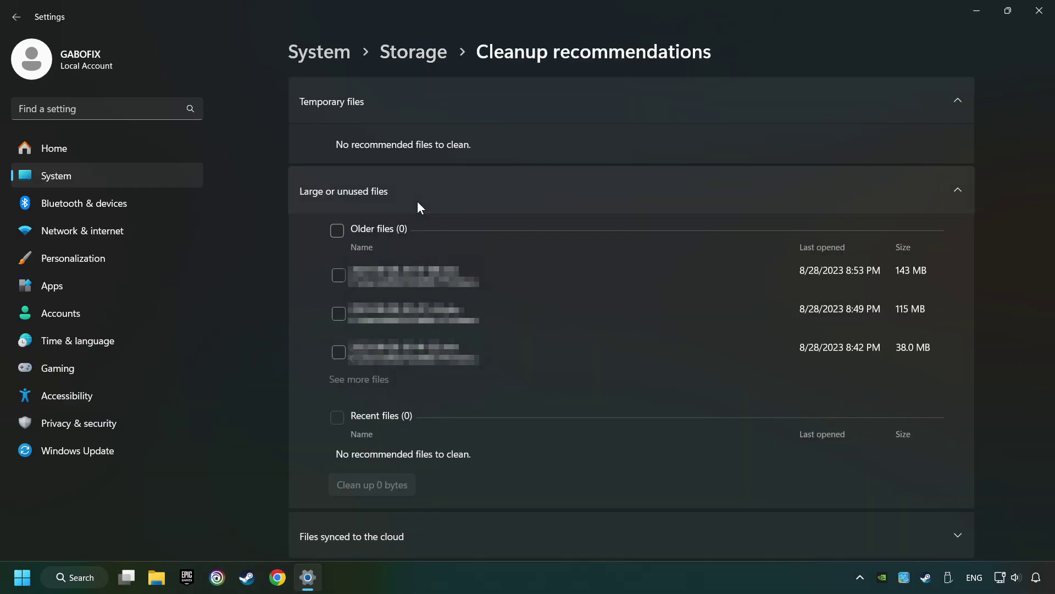
Permanently delete the 115 MB older file and close Settings.
{"action": "left_click", "coordinate": [338, 314]}
{"action": "scroll", "coordinate": [340, 318], "scroll_direction": "down", "scroll_amount": 2}
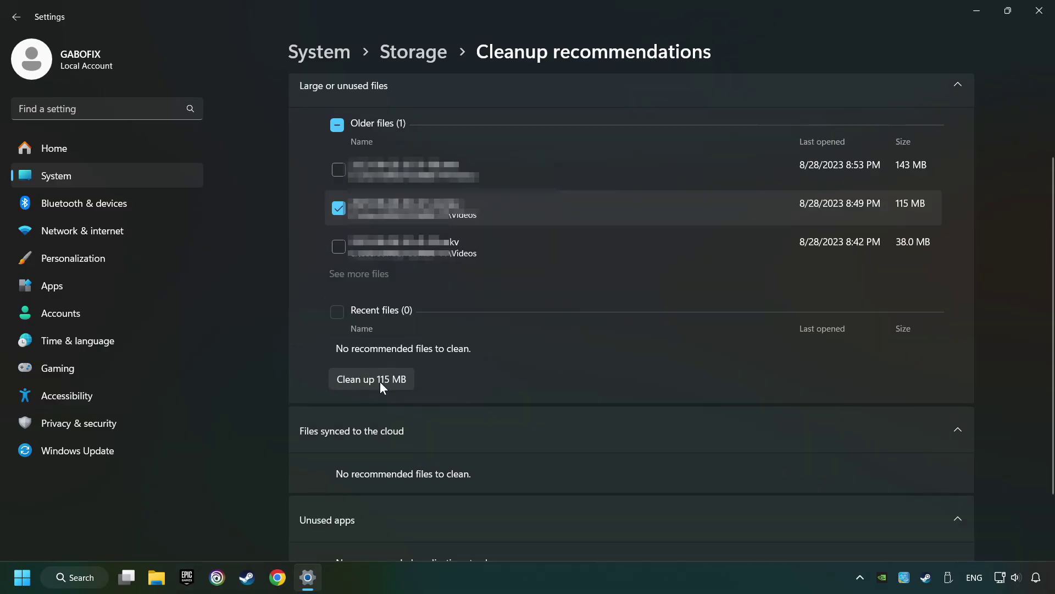
{"action": "left_click", "coordinate": [398, 381]}
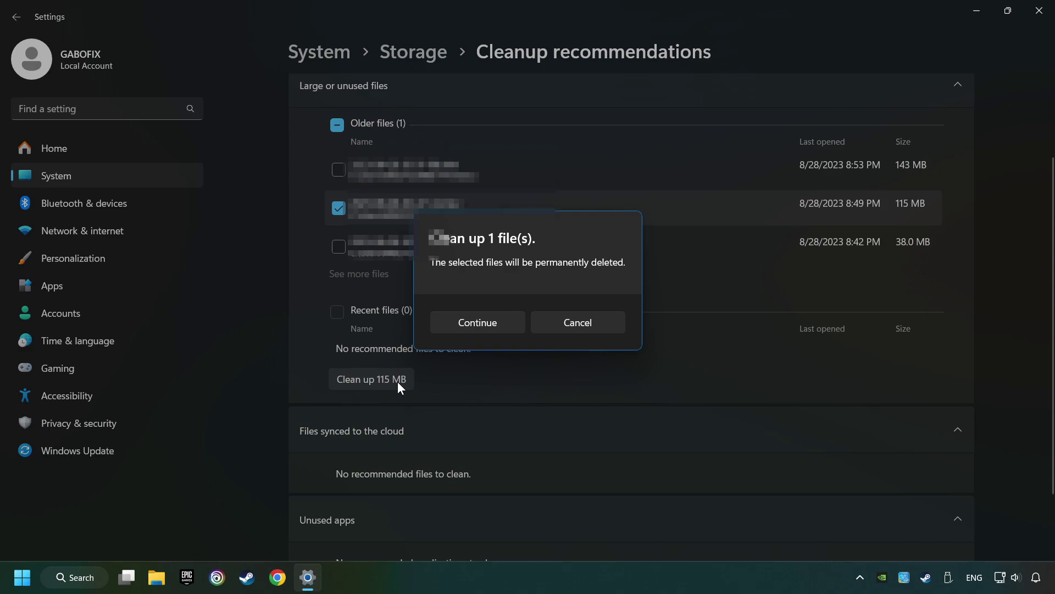
{"action": "left_click", "coordinate": [474, 319]}
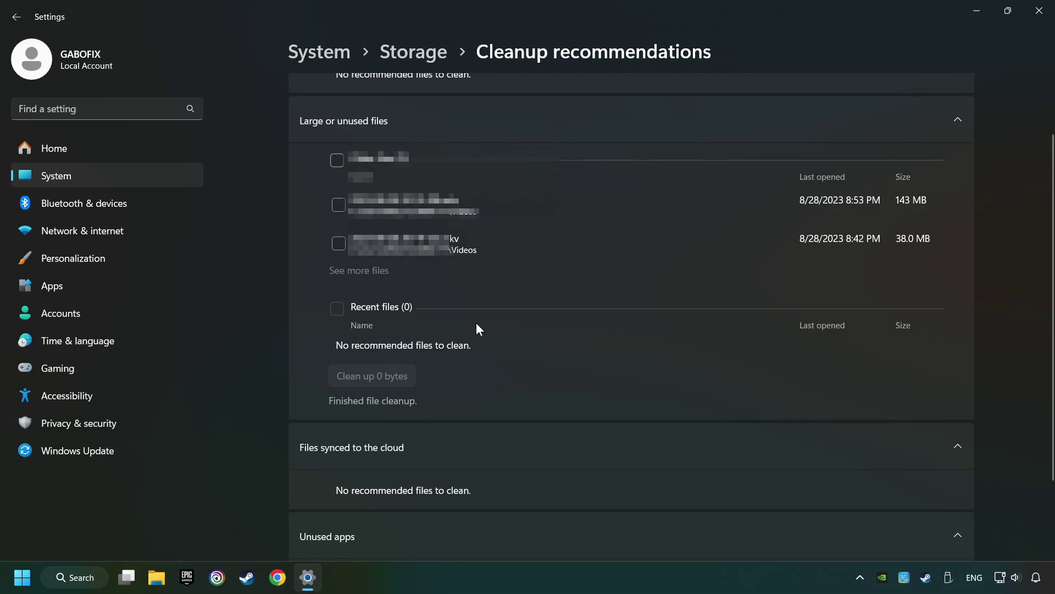
{"action": "left_click", "coordinate": [1042, 13]}
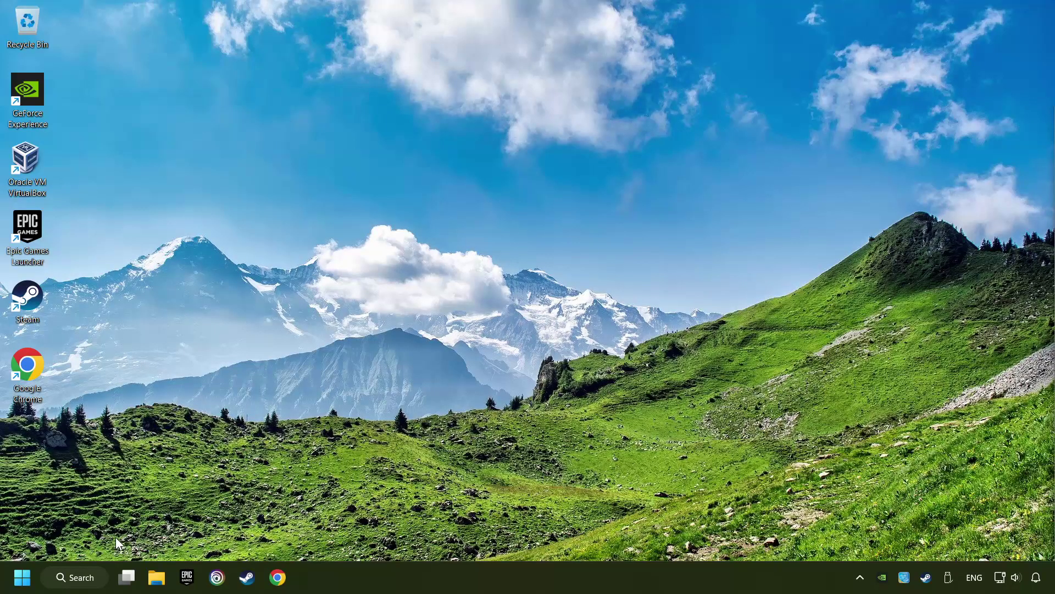
Delete all five items in %temp%, skipping in-use files for all, then close the folder.
{"action": "left_click", "coordinate": [82, 577]}
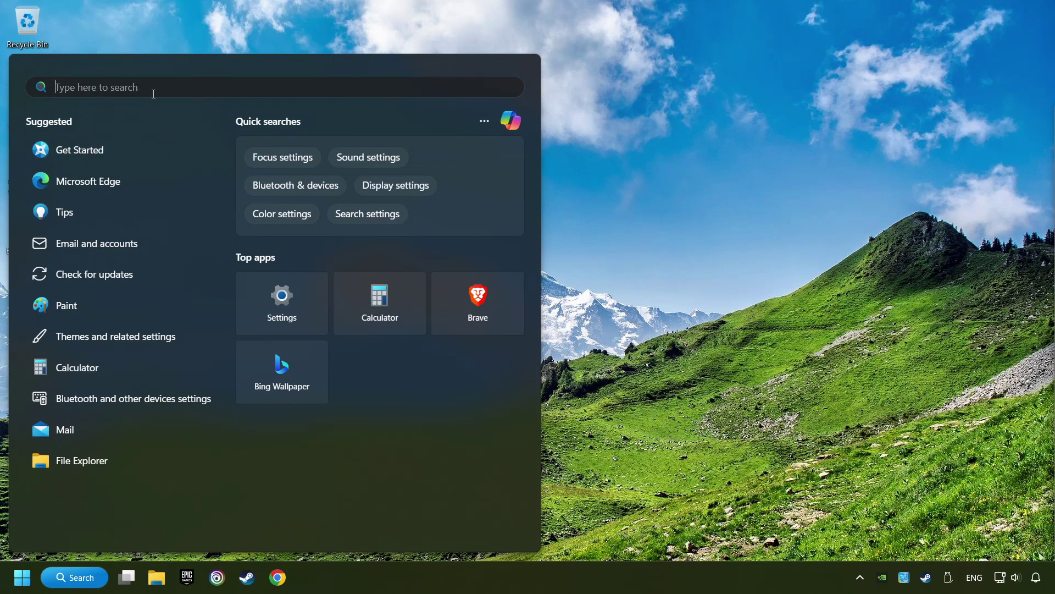
{"action": "type", "text": "%t"}
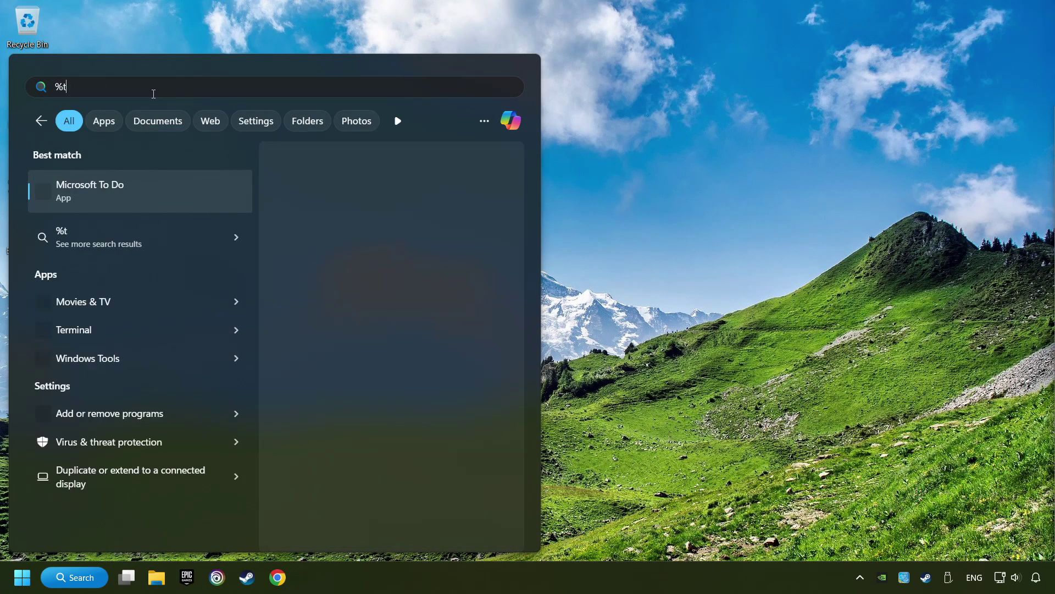
{"action": "type", "text": "emp%"}
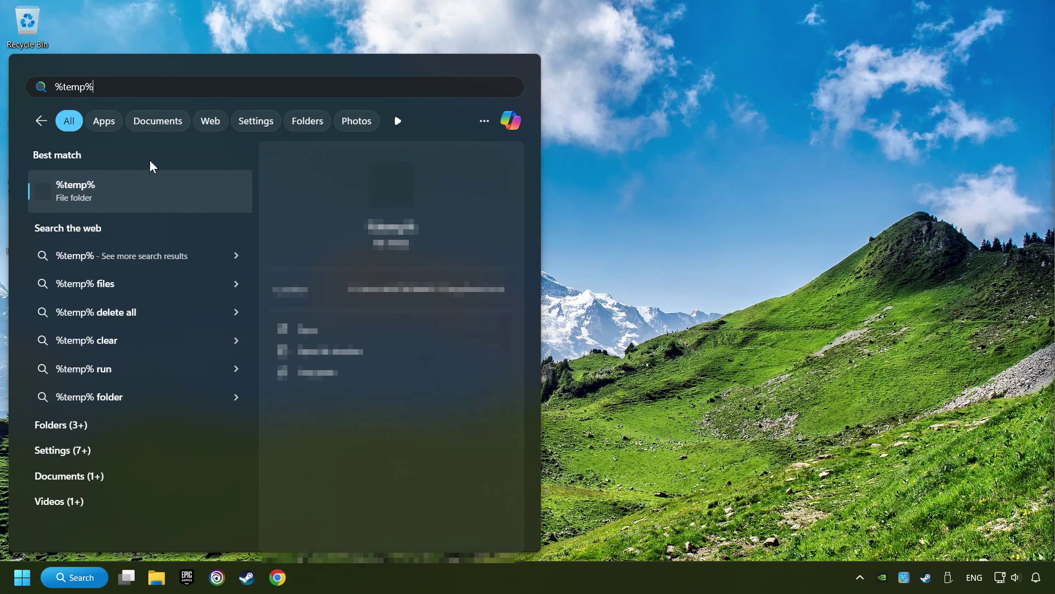
{"action": "left_click", "coordinate": [162, 191]}
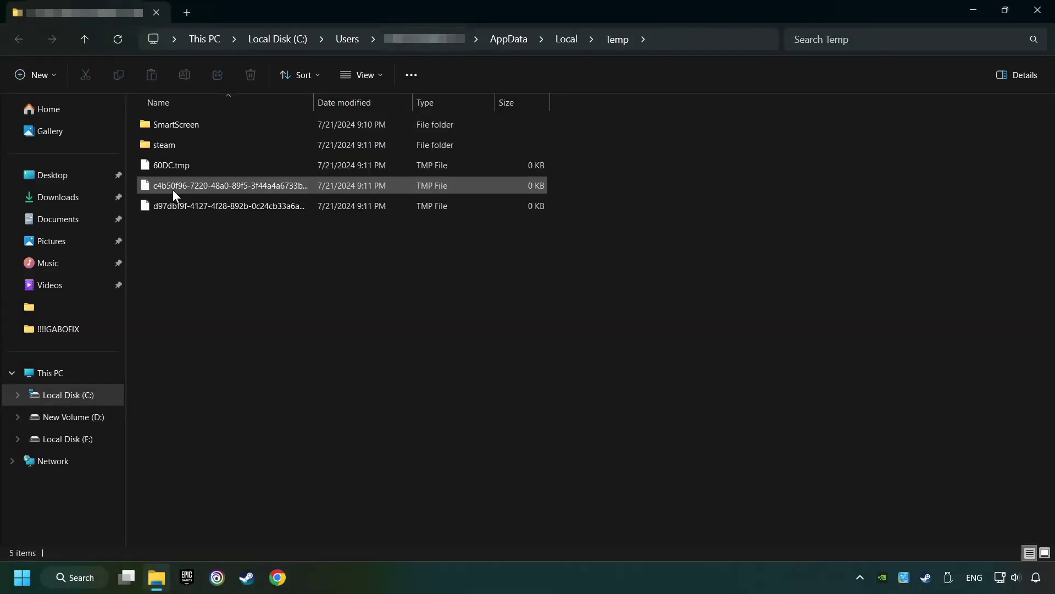
{"action": "left_click_drag", "start_coordinate": [698, 518], "coordinate": [149, 57]}
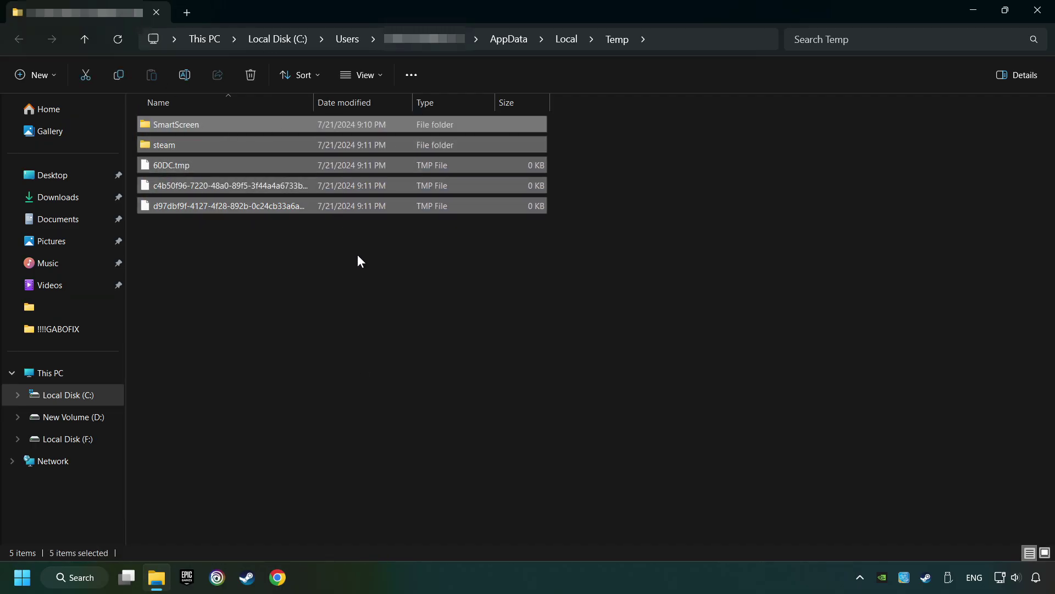
{"action": "right_click", "coordinate": [412, 165]}
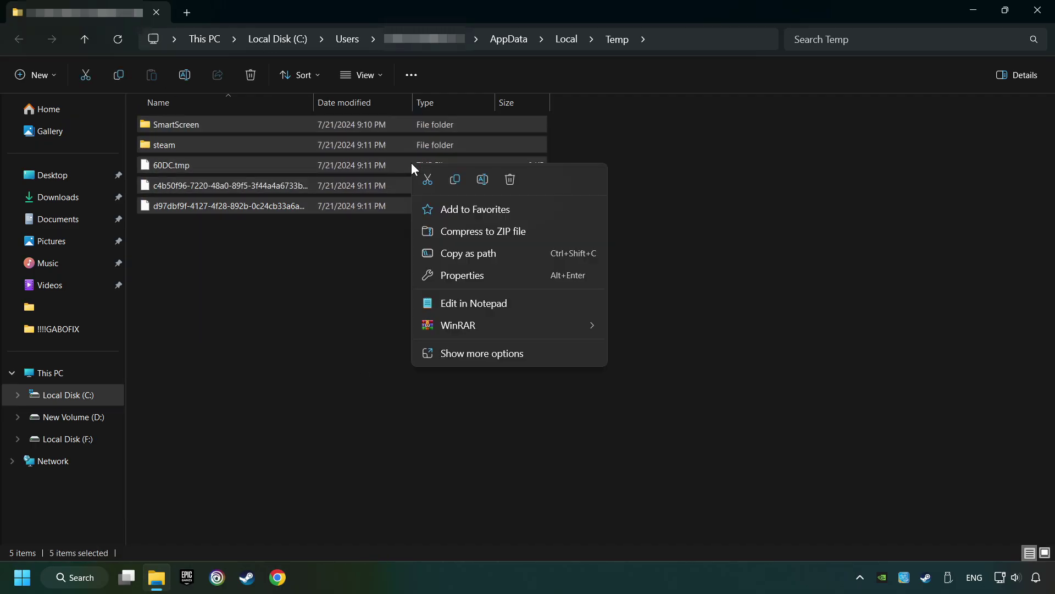
{"action": "left_click", "coordinate": [510, 179]}
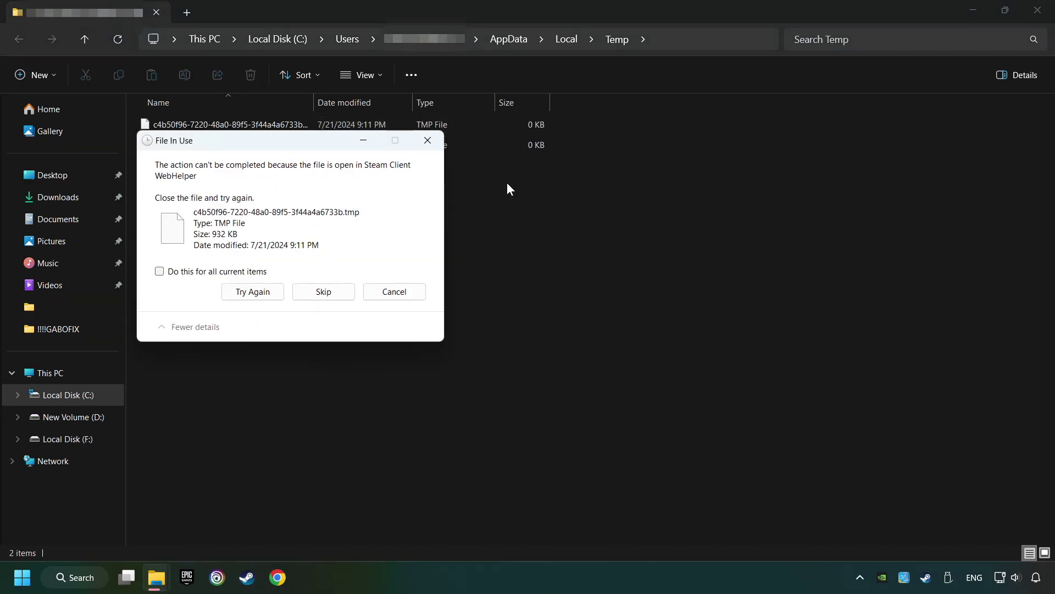
{"action": "left_click", "coordinate": [159, 271]}
{"action": "left_click", "coordinate": [323, 291]}
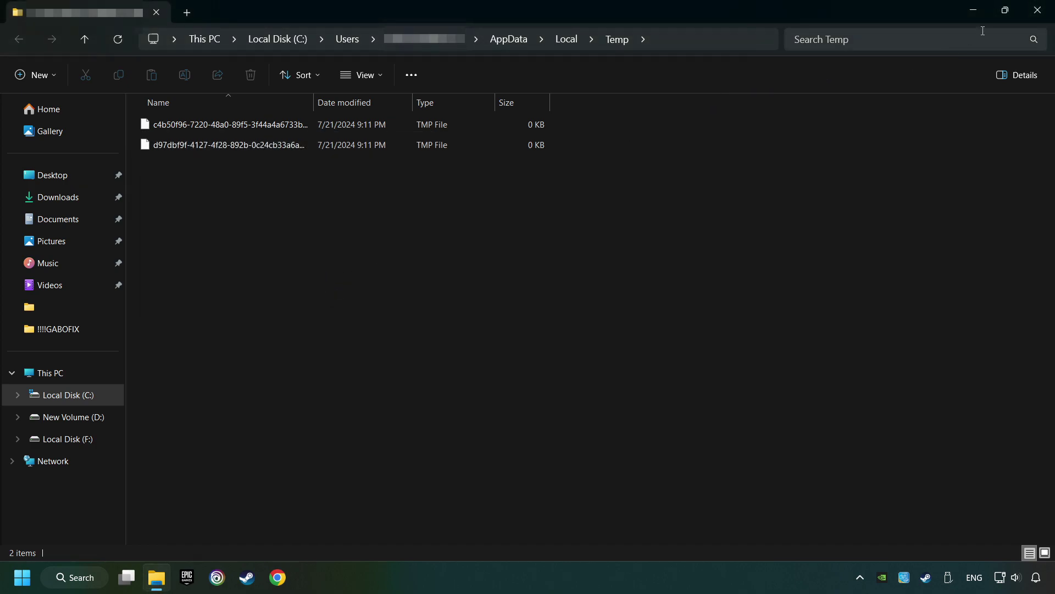
{"action": "left_click", "coordinate": [1037, 12]}
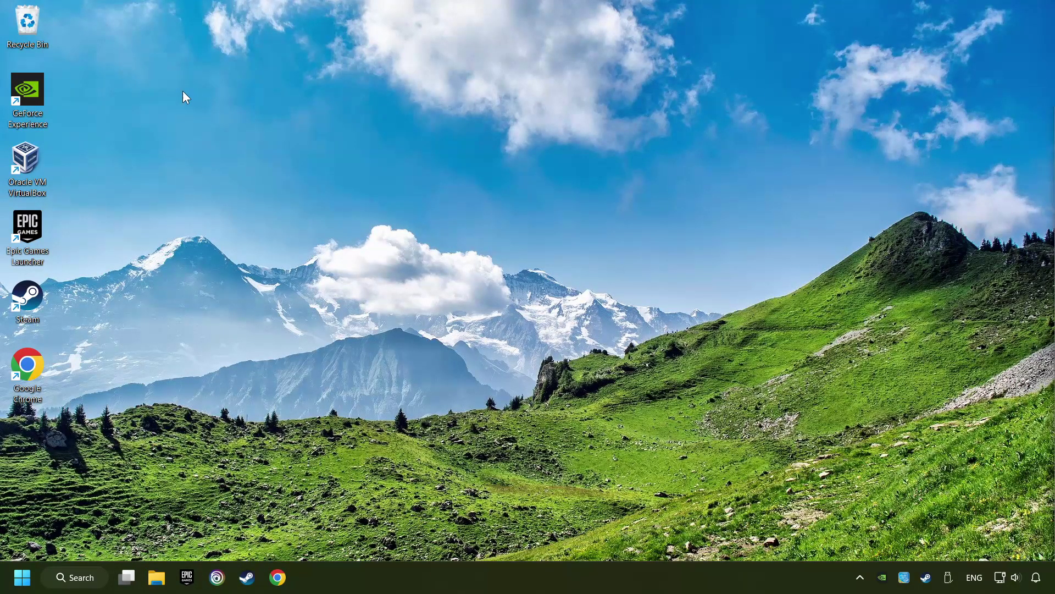
Empty the Recycle Bin from its desktop menu, confirming deletion of six items.
{"action": "right_click", "coordinate": [26, 26]}
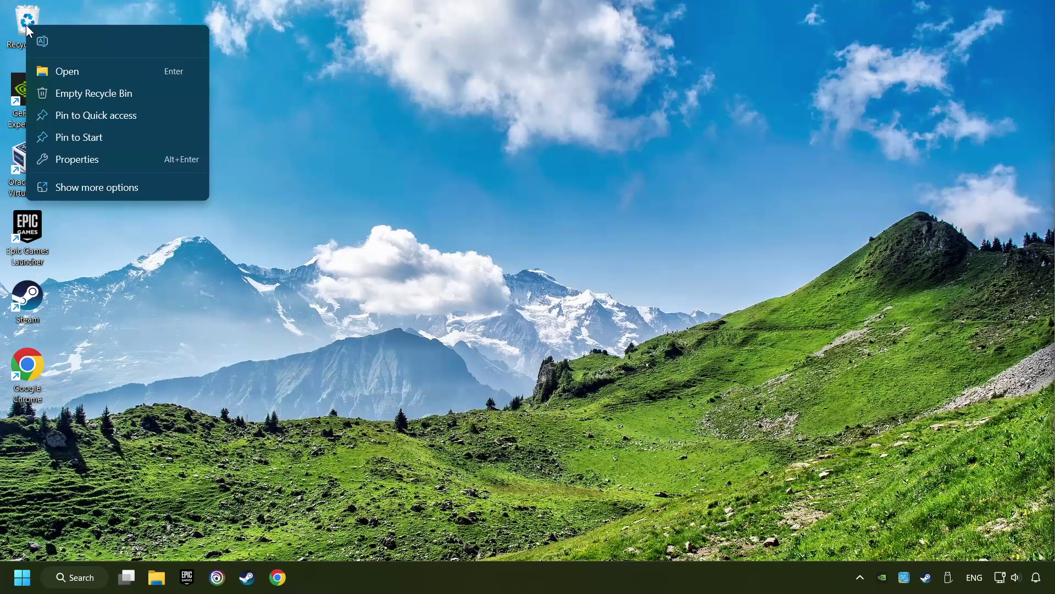
{"action": "left_click", "coordinate": [79, 92]}
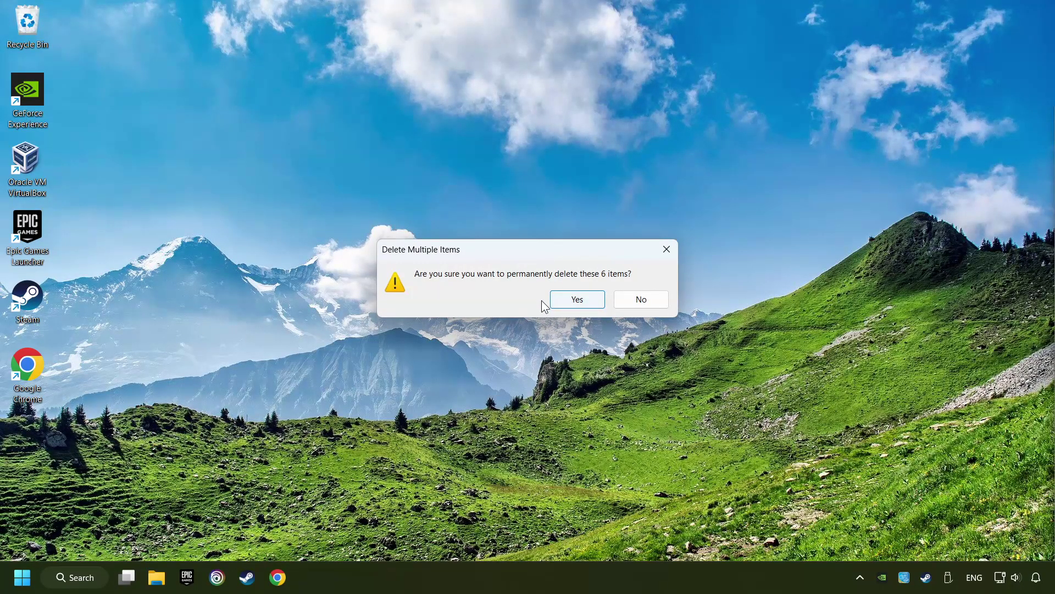
{"action": "left_click", "coordinate": [576, 299]}
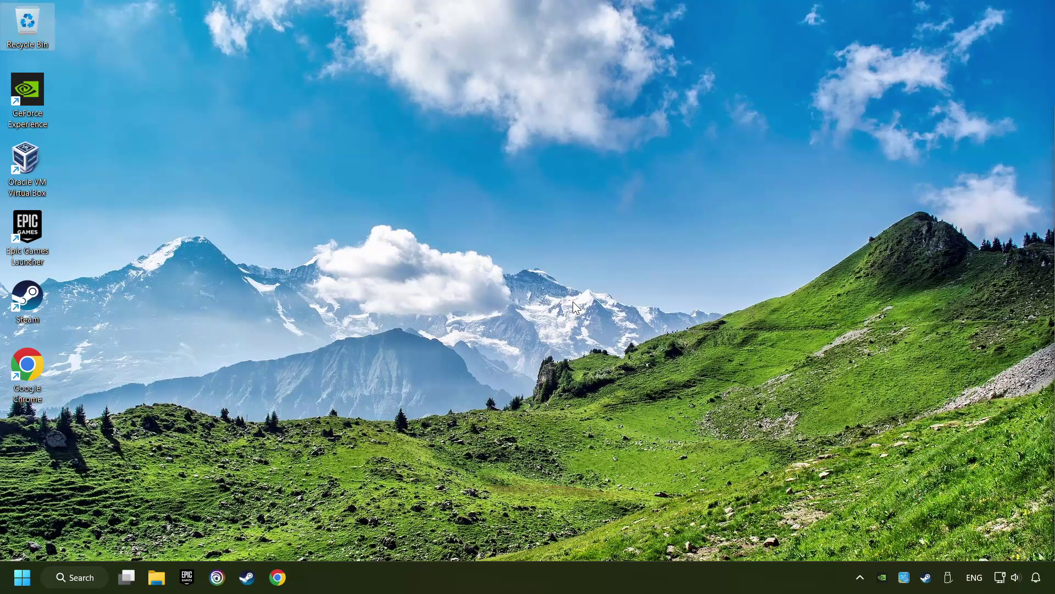
{"action": "left_click", "coordinate": [82, 578]}
{"action": "type", "text": "device manager"}
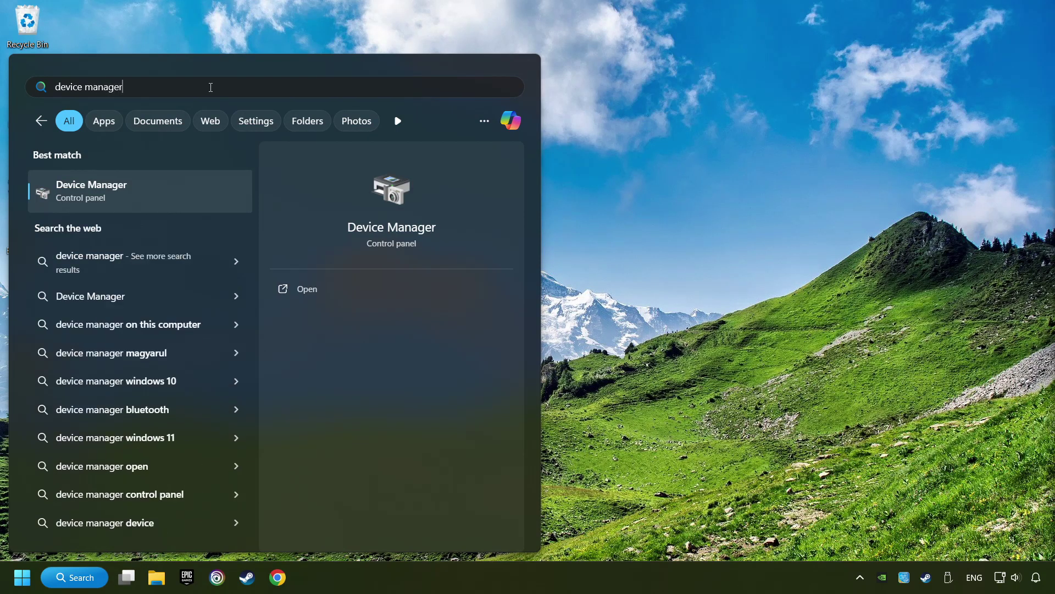
{"action": "left_click", "coordinate": [219, 191]}
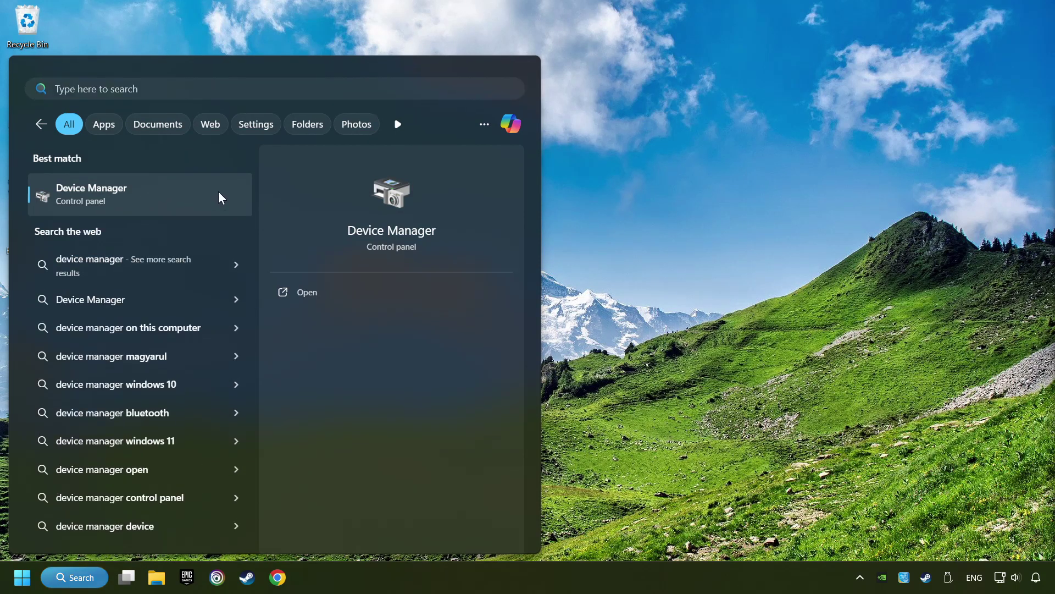
{"action": "left_click_drag", "start_coordinate": [296, 39], "coordinate": [469, 105]}
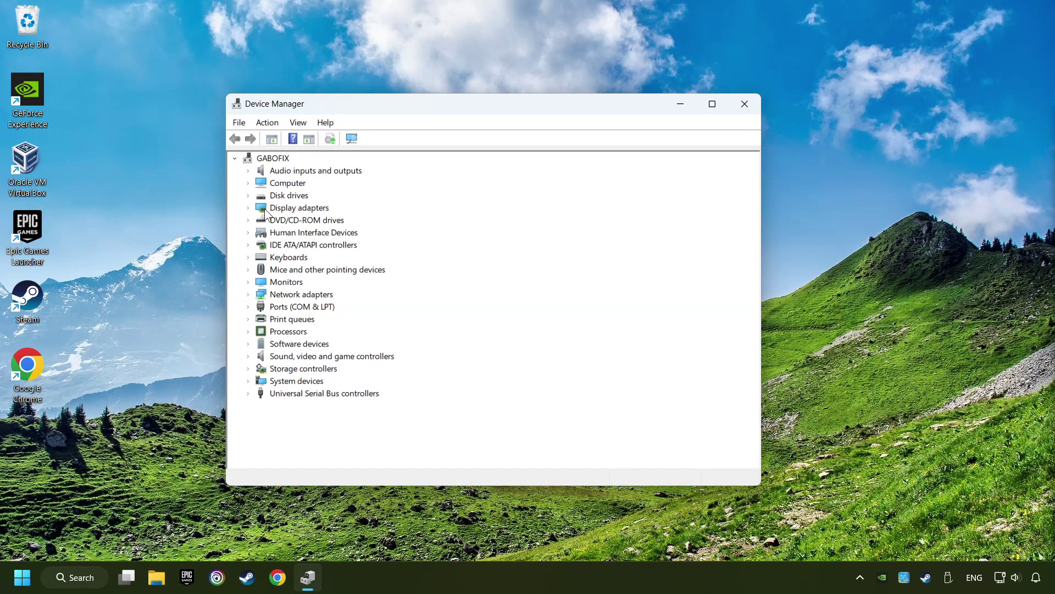
{"action": "left_click", "coordinate": [298, 208]}
{"action": "left_click", "coordinate": [248, 209]}
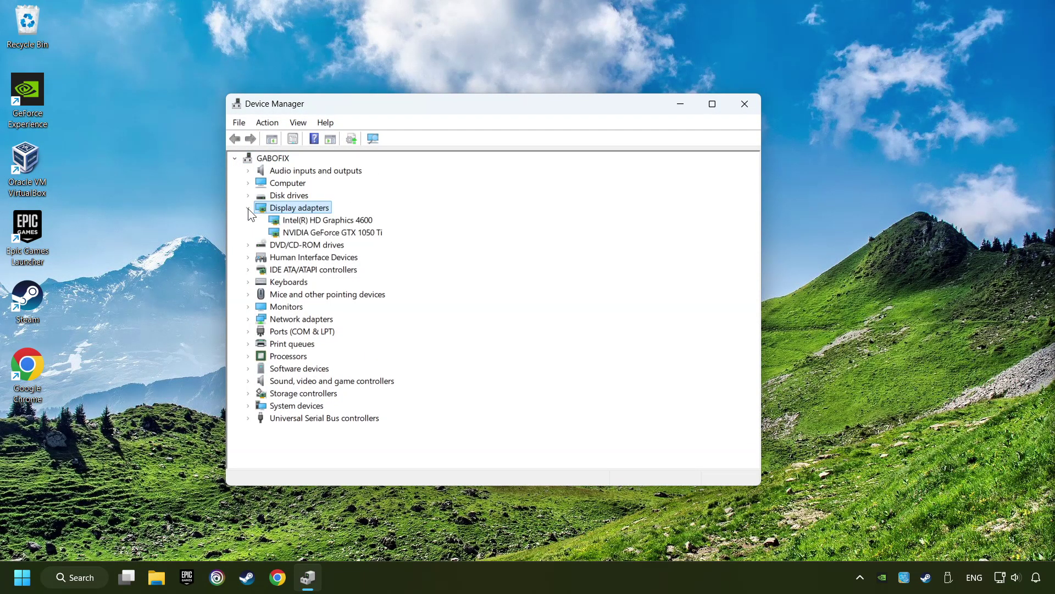
{"action": "left_click", "coordinate": [330, 233]}
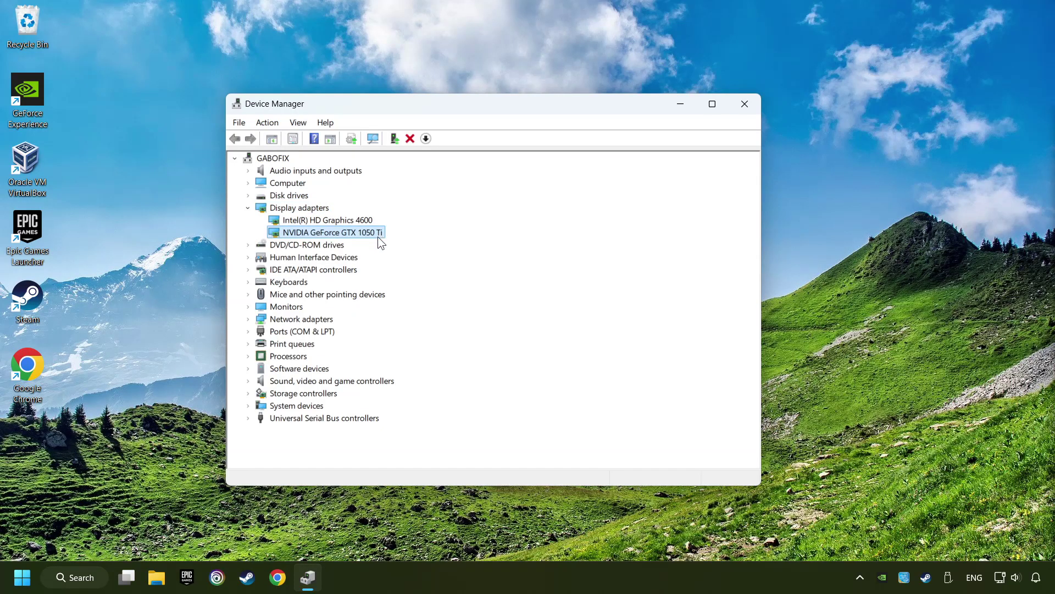
{"action": "right_click", "coordinate": [327, 231]}
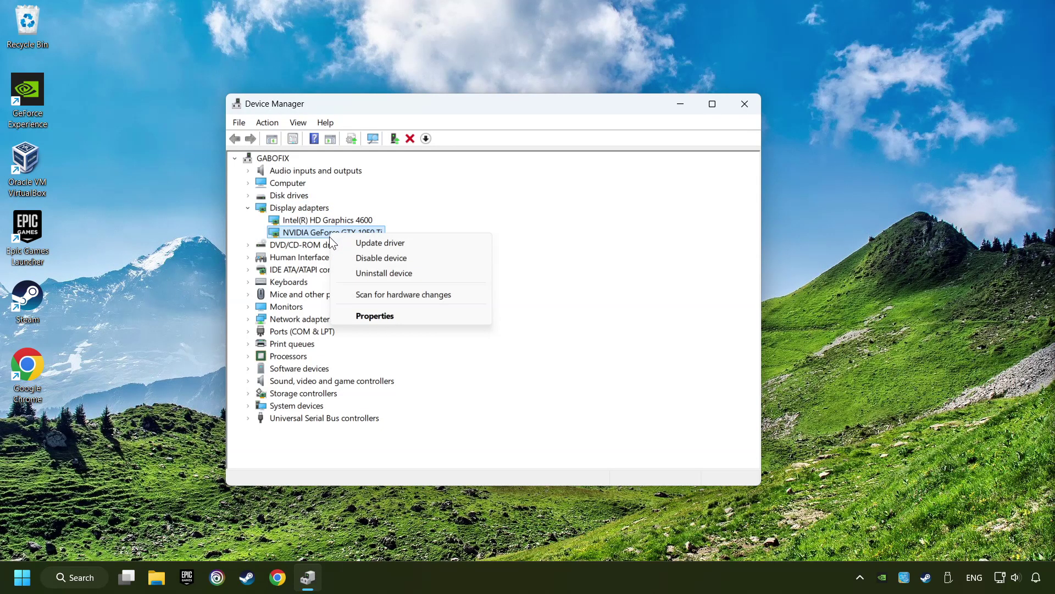
{"action": "left_click", "coordinate": [422, 240]}
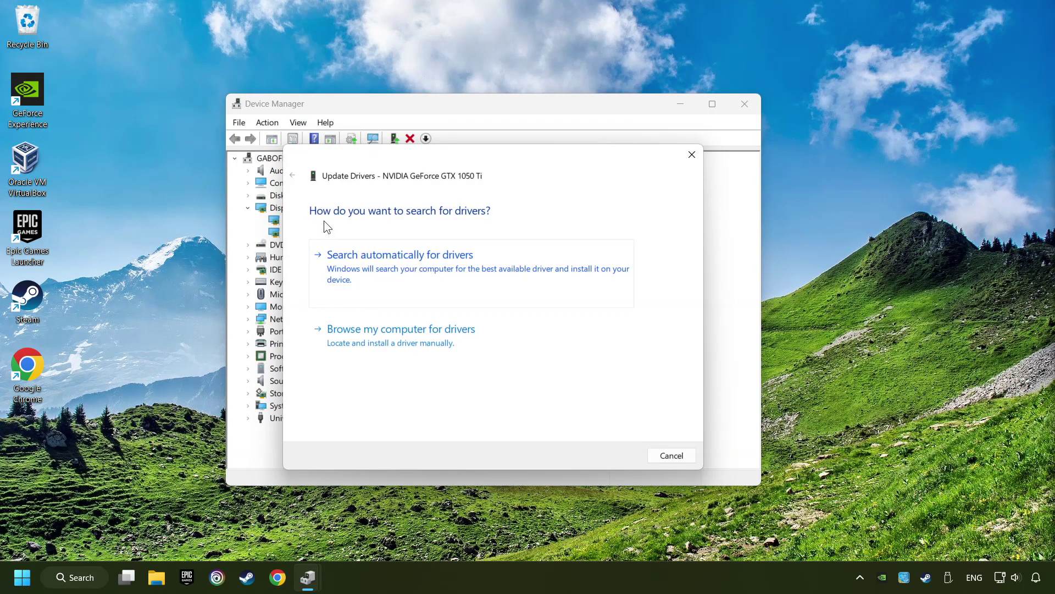
{"action": "left_click", "coordinate": [411, 261]}
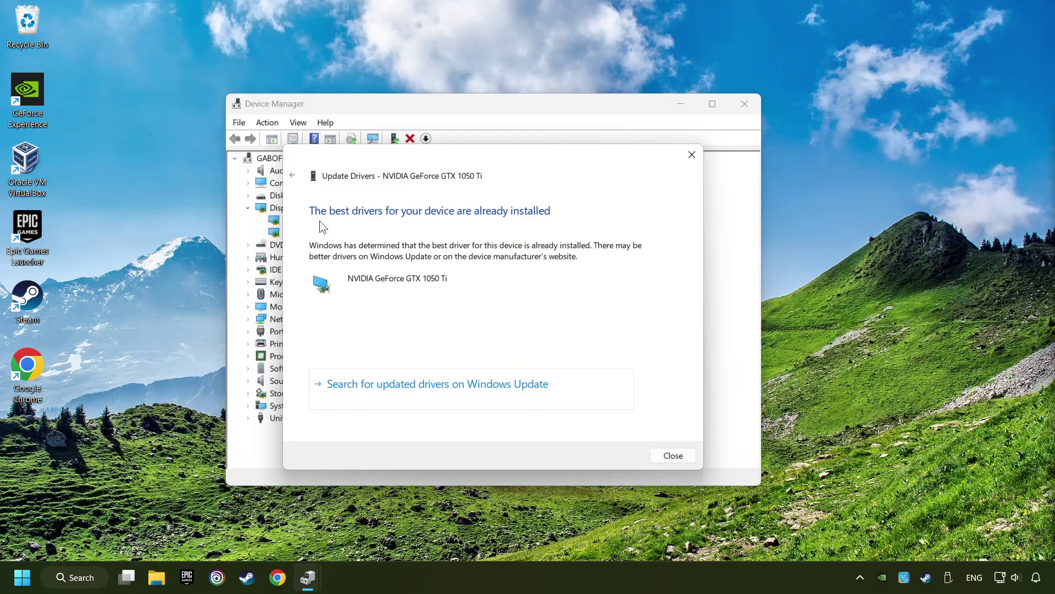
{"action": "left_click", "coordinate": [674, 456]}
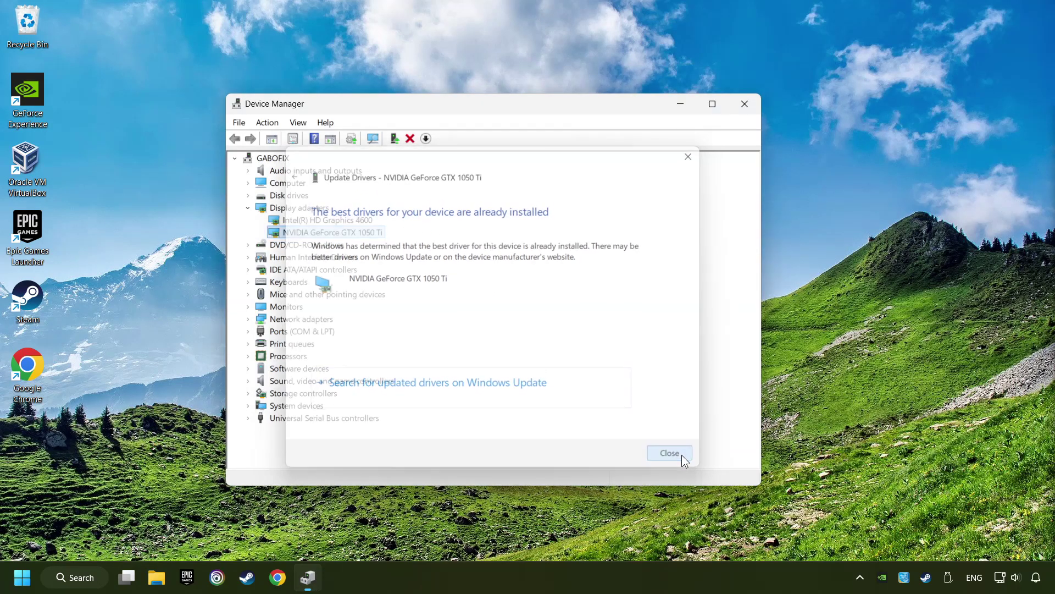
{"action": "left_click", "coordinate": [744, 101]}
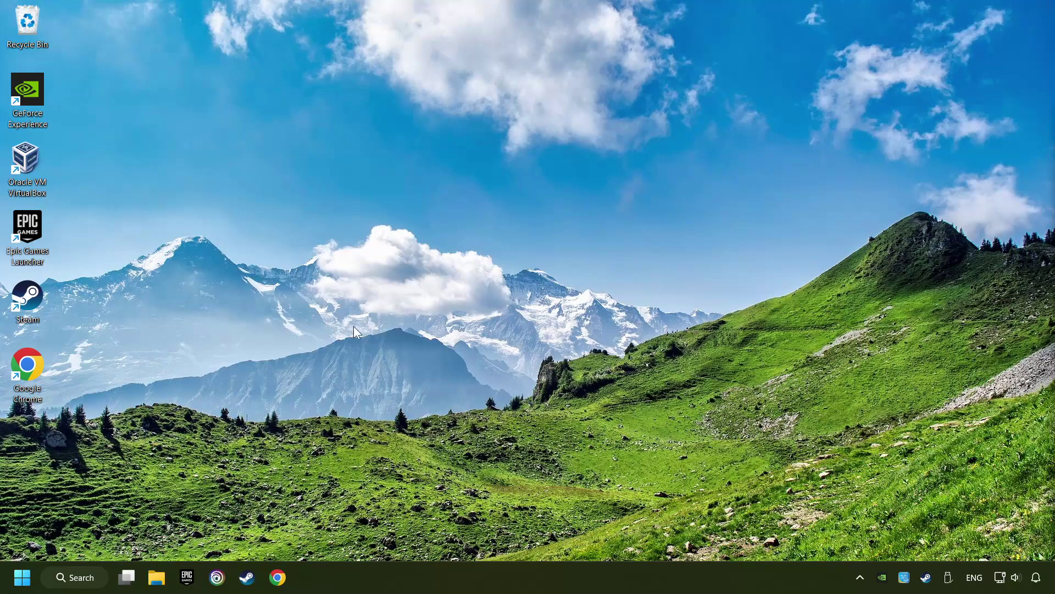
Download the 126 MB GeForce Experience installer from NVIDIA's Official GeForce Drivers page and run it.
{"action": "left_click", "coordinate": [279, 578]}
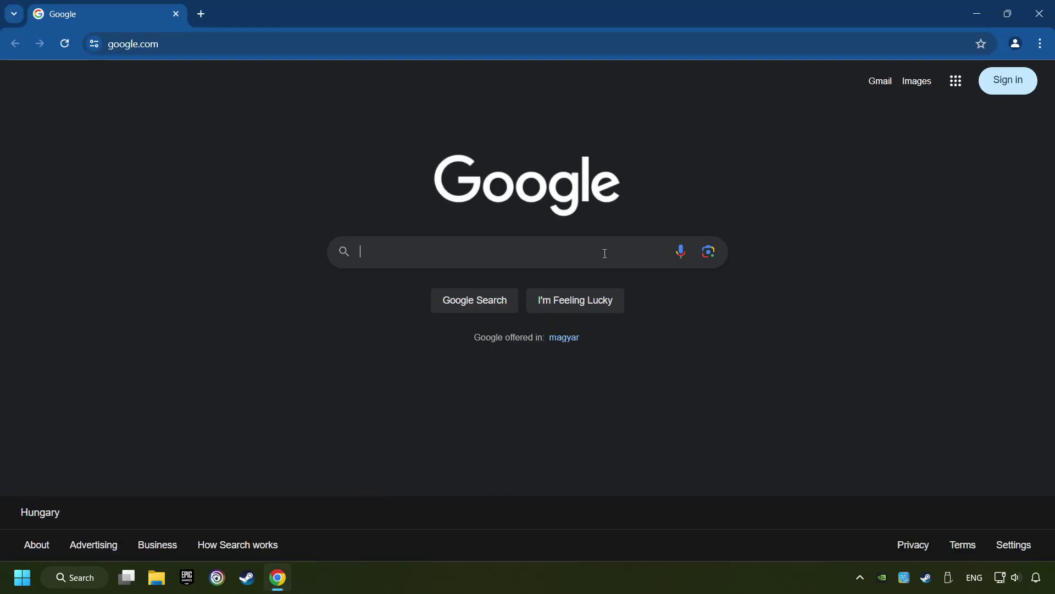
{"action": "type", "text": "nvidi"}
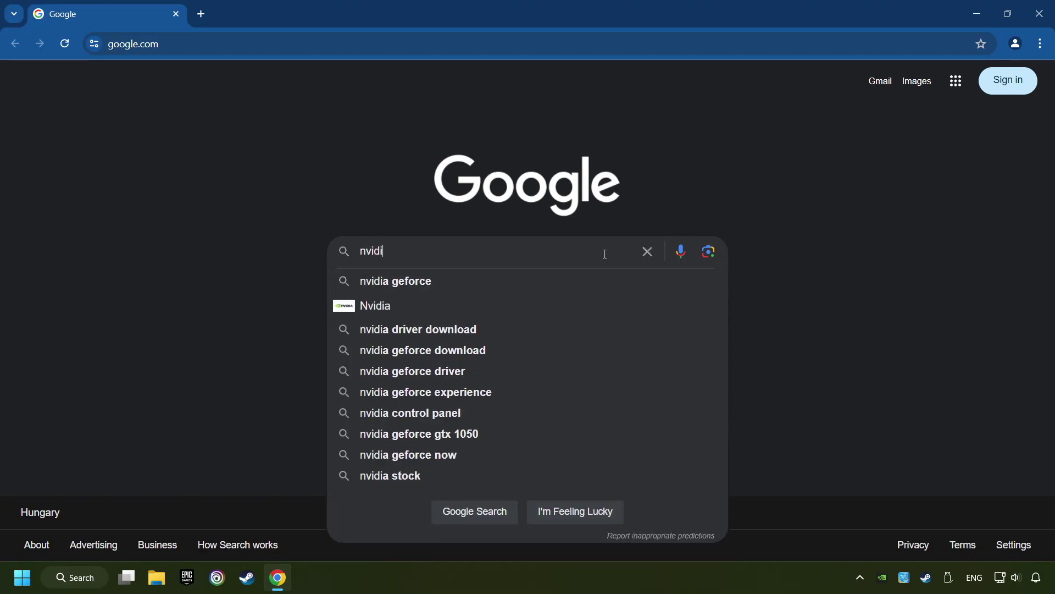
{"action": "type", "text": "a geforce "}
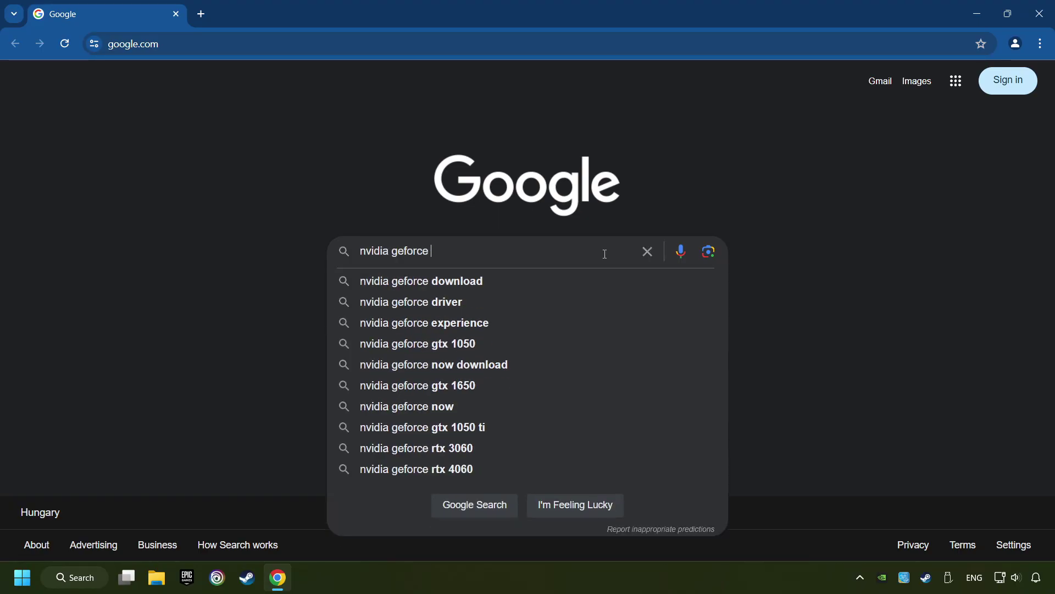
{"action": "type", "text": "driver d"}
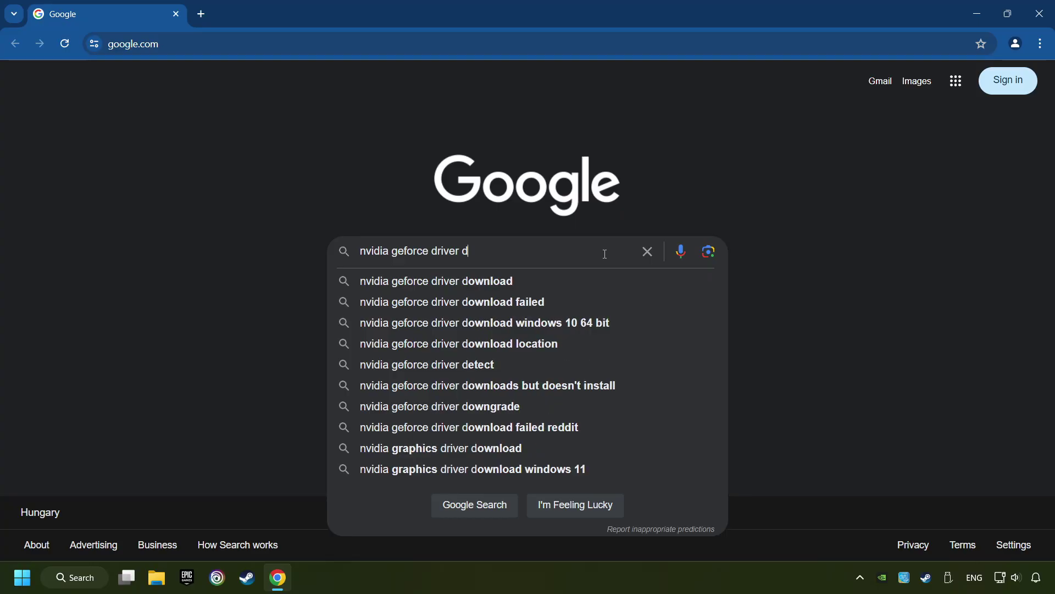
{"action": "type", "text": "ownload"}
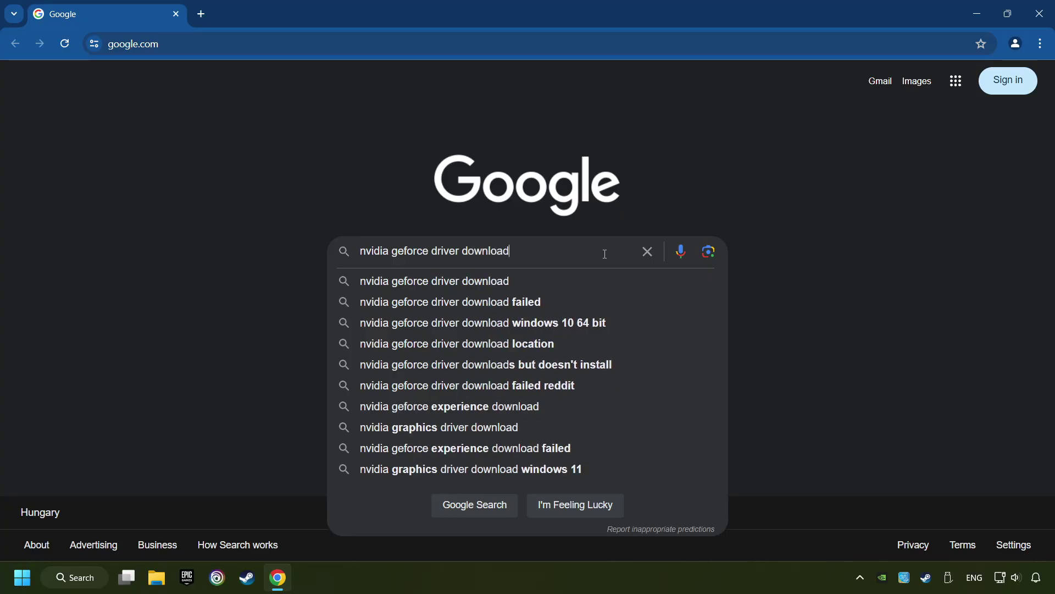
{"action": "key", "text": "Return"}
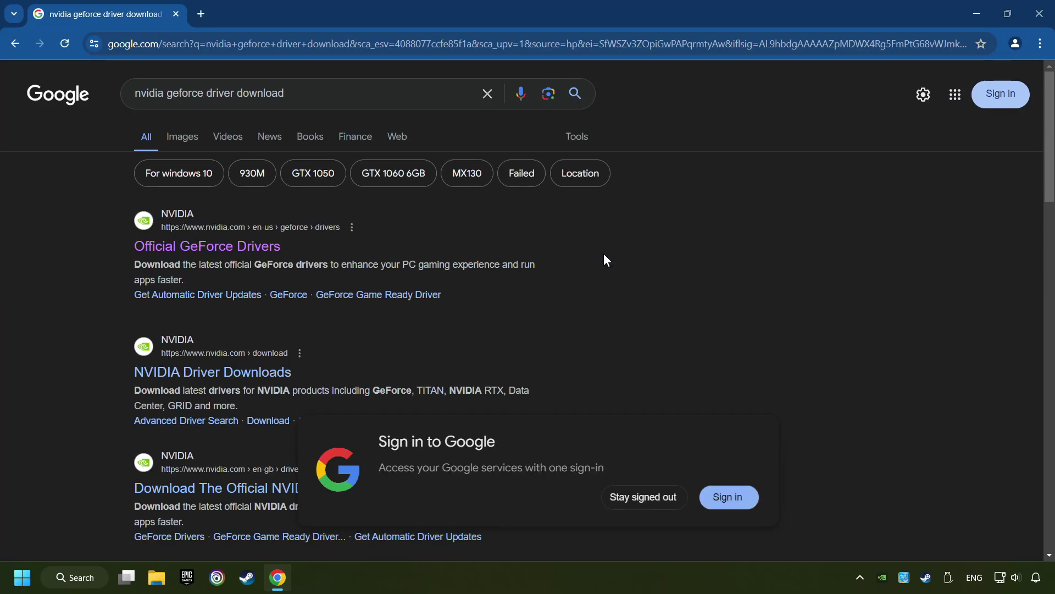
{"action": "left_click", "coordinate": [203, 247]}
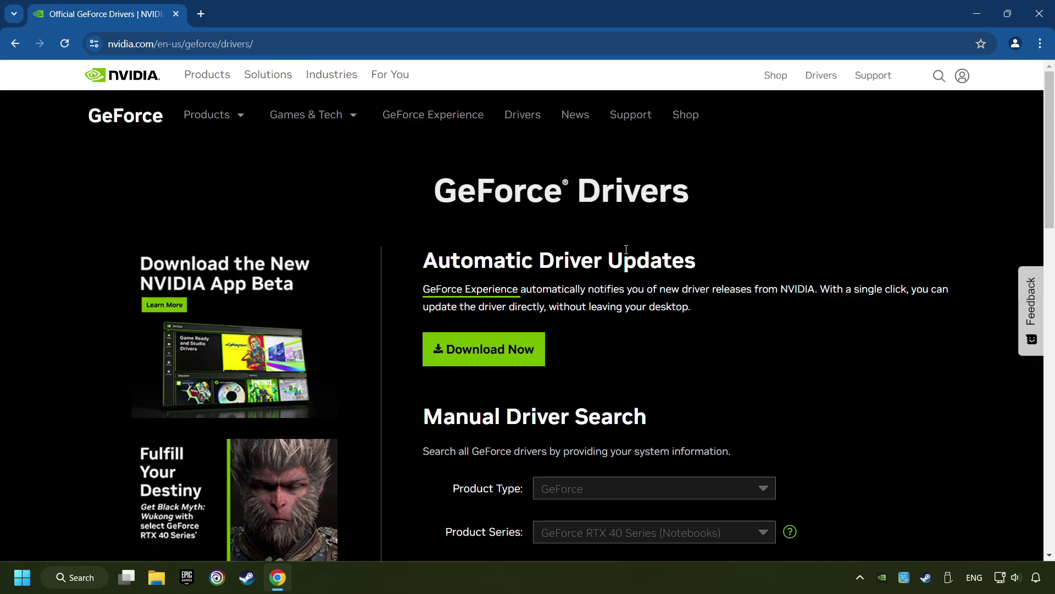
{"action": "left_click", "coordinate": [499, 355]}
{"action": "left_click", "coordinate": [990, 46]}
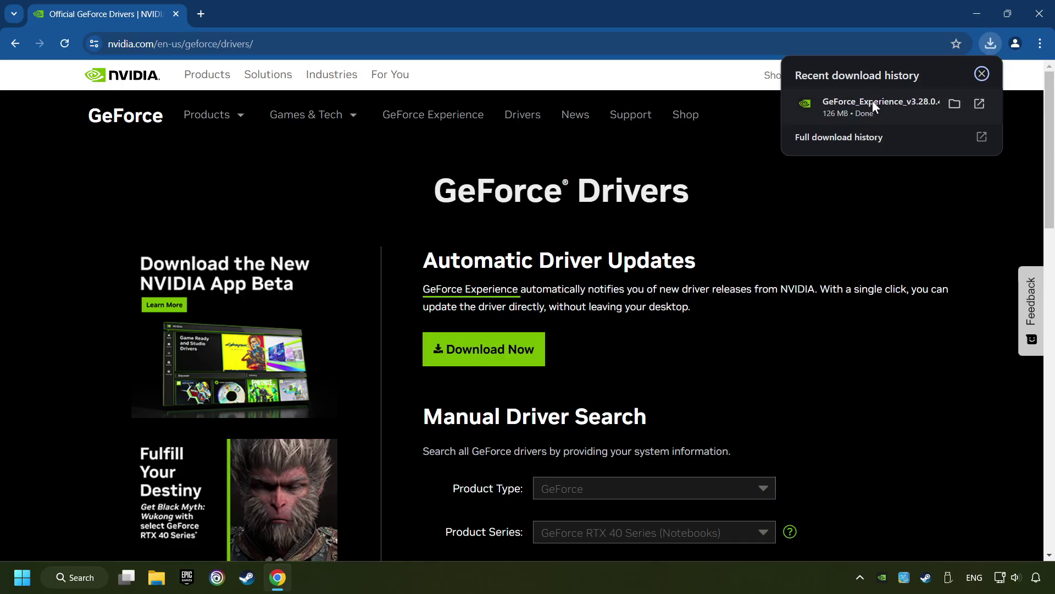
{"action": "left_click", "coordinate": [901, 105]}
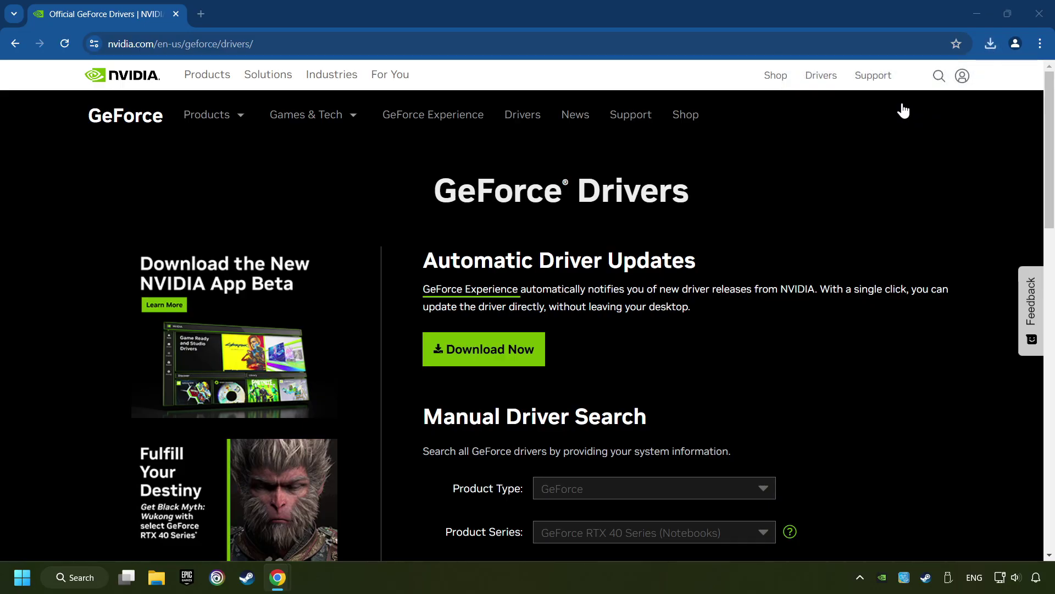
Close Chrome and choose Agree and Install for GeForce Experience 3.28.0.417.
{"action": "left_click", "coordinate": [1040, 14]}
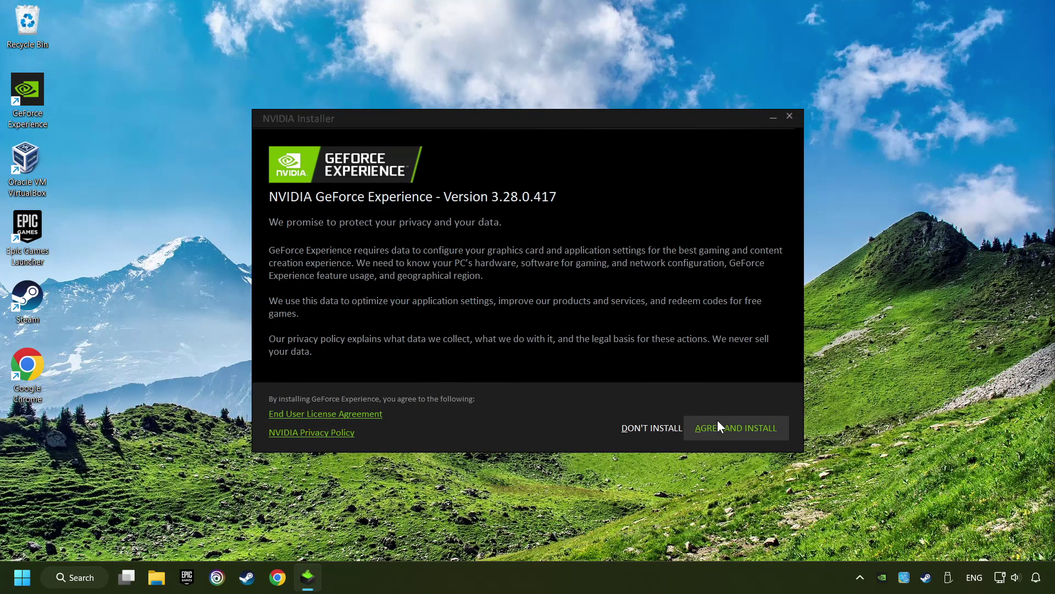
{"action": "left_click", "coordinate": [772, 438]}
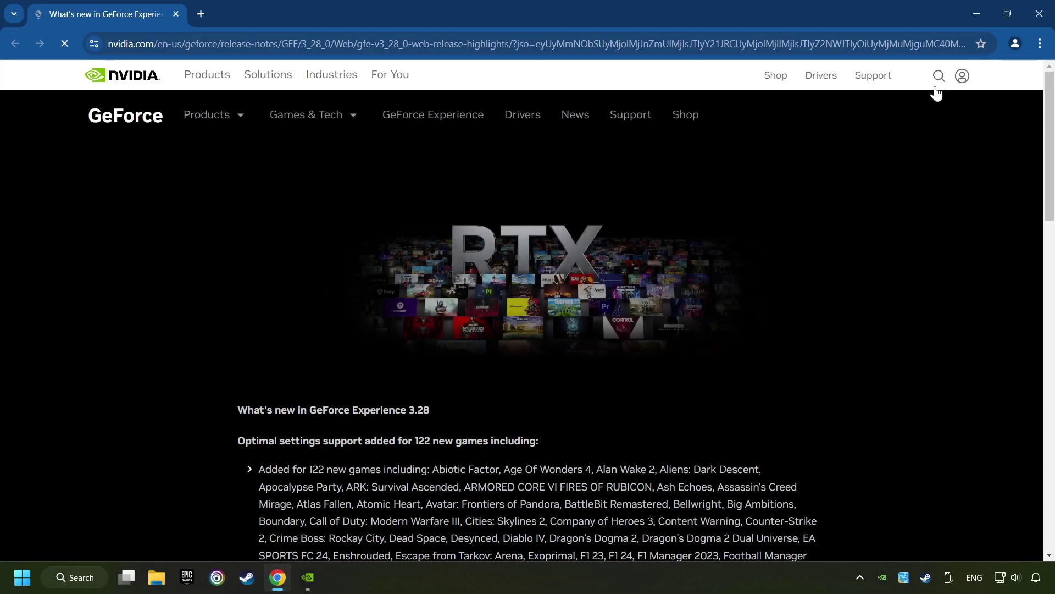
Close the release notes, check Drivers for updates confirming 556.12, then exit GeForce Experience.
{"action": "left_click", "coordinate": [1039, 14]}
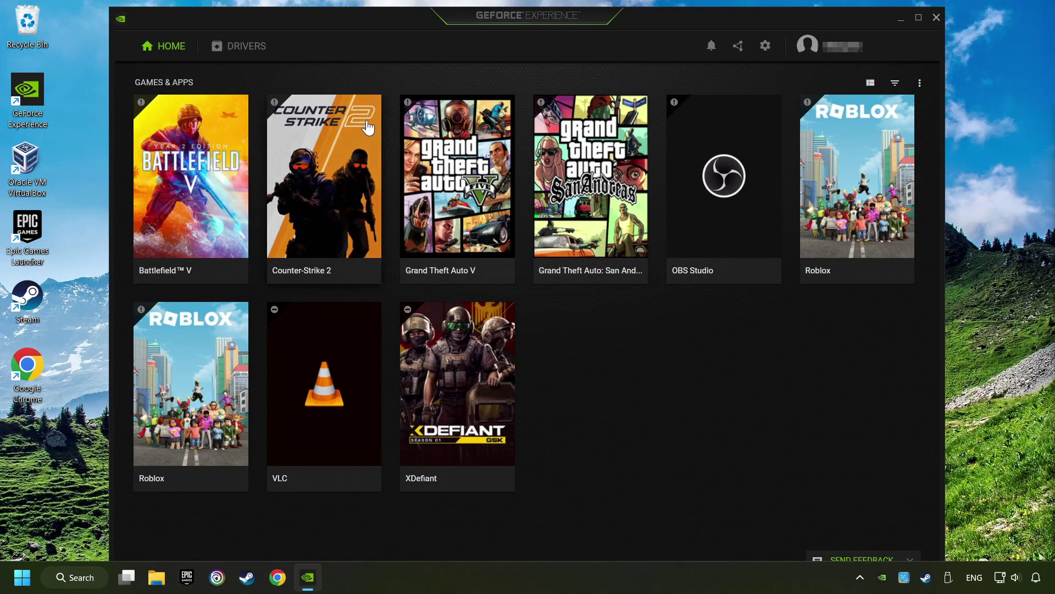
{"action": "left_click", "coordinate": [244, 53]}
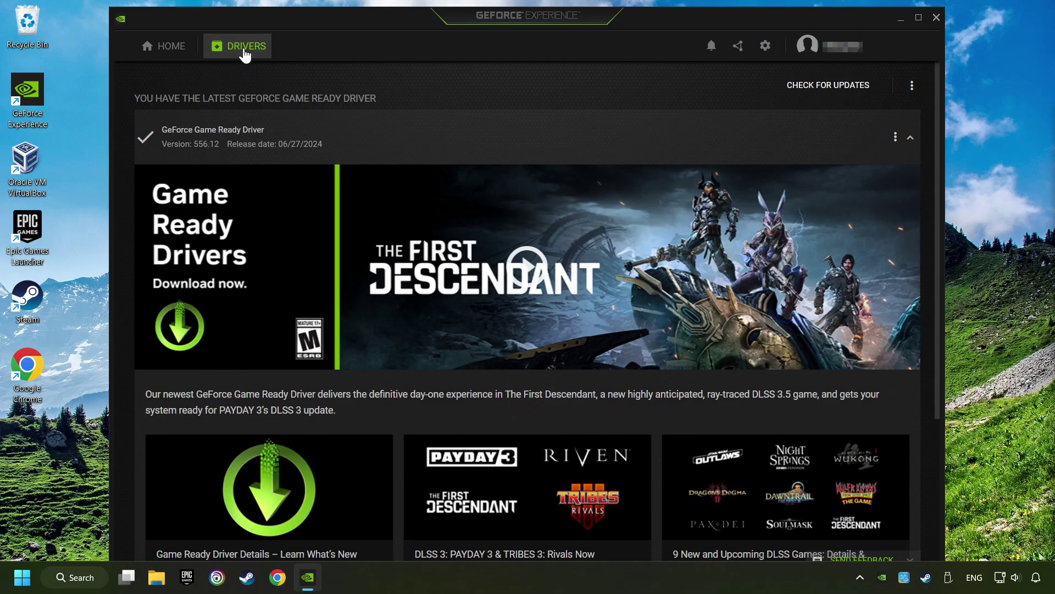
{"action": "left_click", "coordinate": [829, 85]}
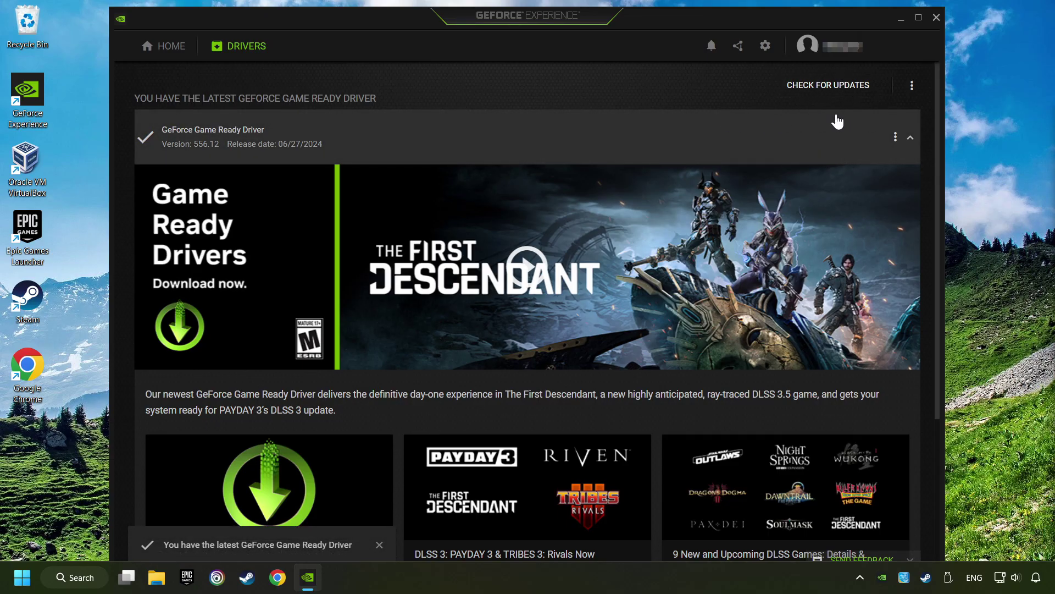
{"action": "left_click", "coordinate": [936, 15]}
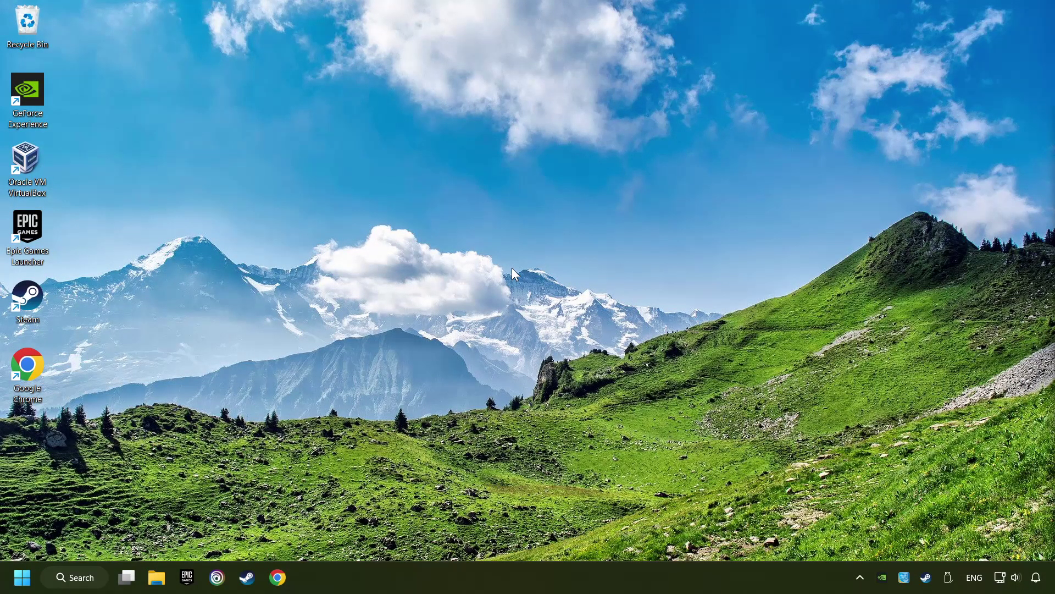
Search for 'graphics settings' and open the best-match Graphics settings result.
{"action": "left_click", "coordinate": [74, 577]}
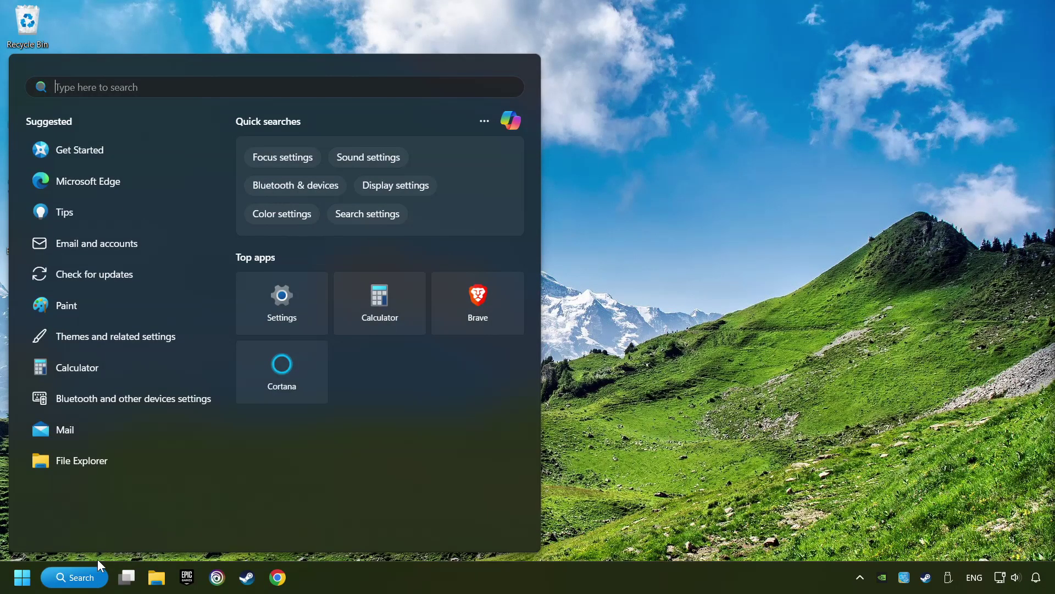
{"action": "type", "text": "graphics "}
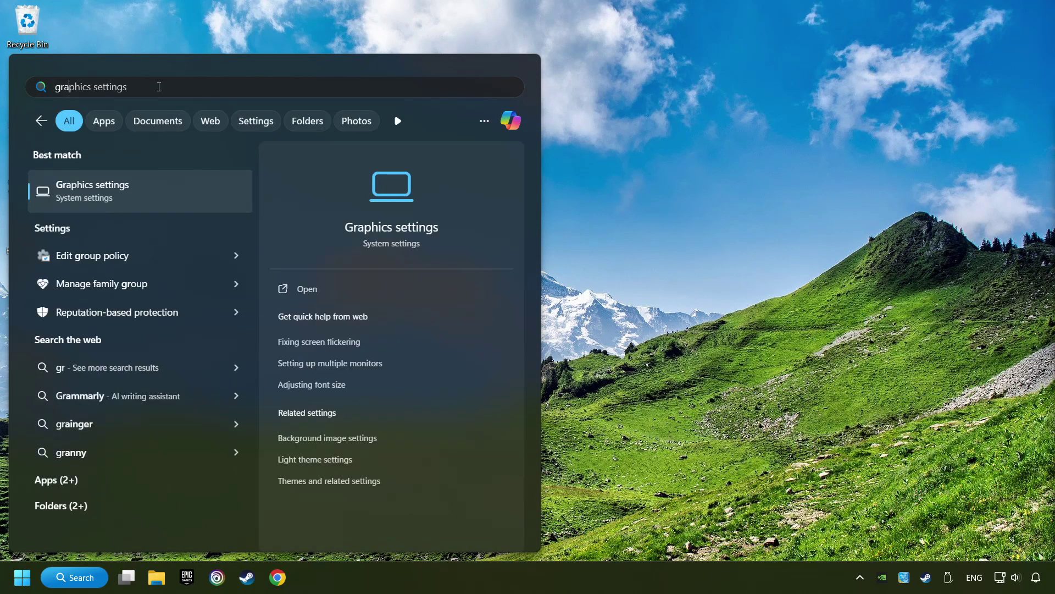
{"action": "type", "text": "settings"}
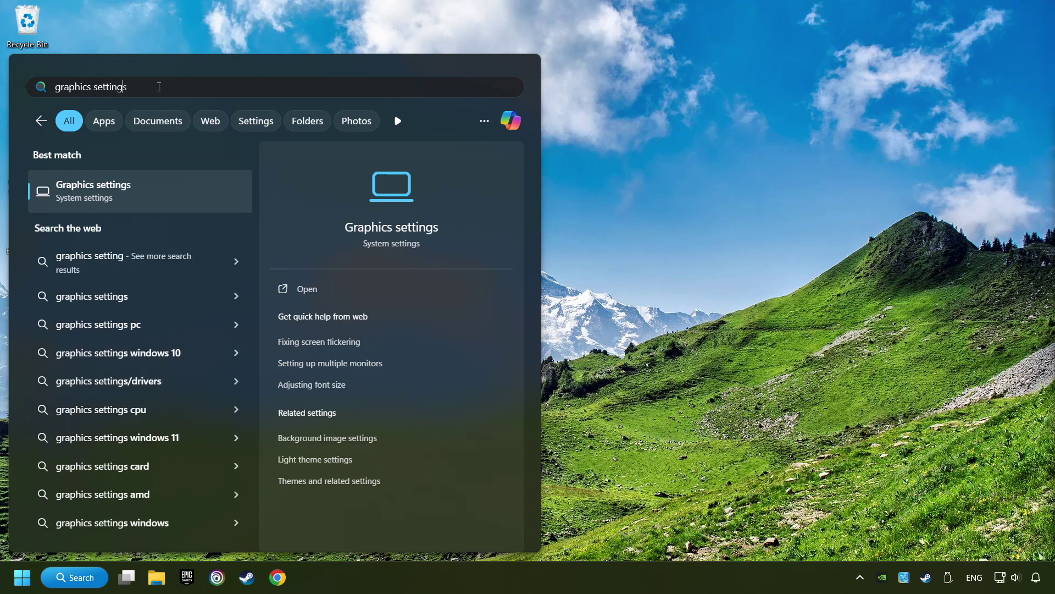
{"action": "left_click", "coordinate": [218, 195]}
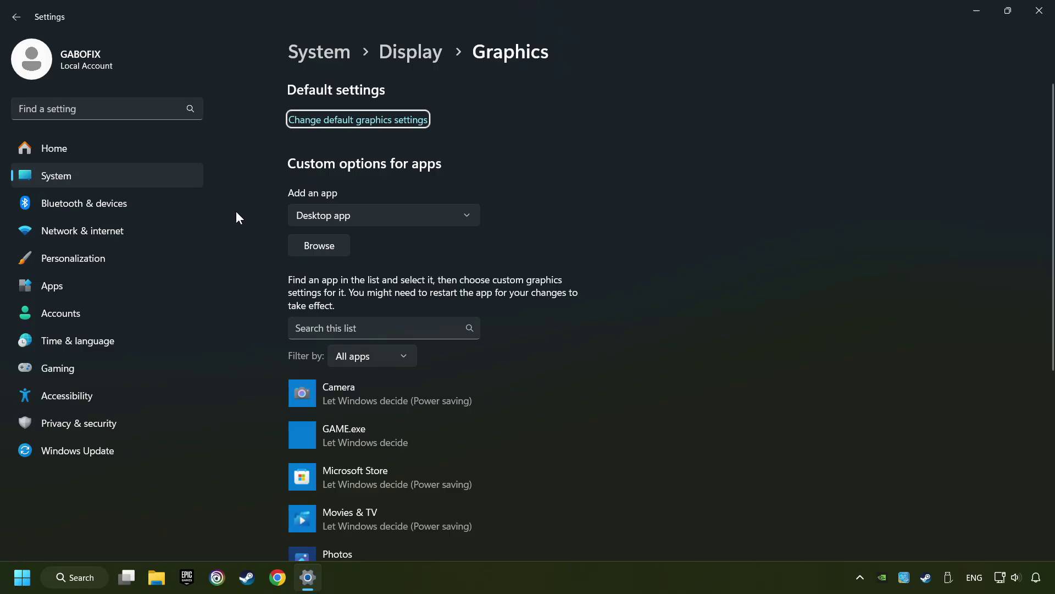
{"action": "scroll", "coordinate": [236, 210], "scroll_direction": "down", "scroll_amount": 1}
{"action": "scroll", "coordinate": [238, 236], "scroll_direction": "down", "scroll_amount": 1}
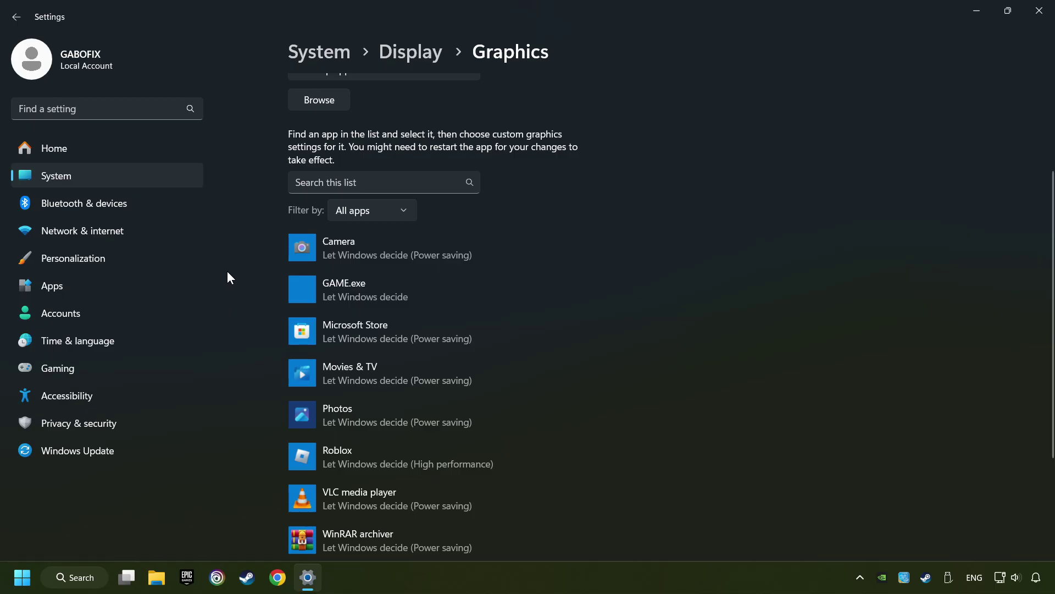
{"action": "scroll", "coordinate": [227, 270], "scroll_direction": "up", "scroll_amount": 1}
{"action": "scroll", "coordinate": [247, 252], "scroll_direction": "up", "scroll_amount": 1}
Expand GAME.exe's graphics list entry to show its C:\Program Files (x86) path.
{"action": "left_click", "coordinate": [329, 249]}
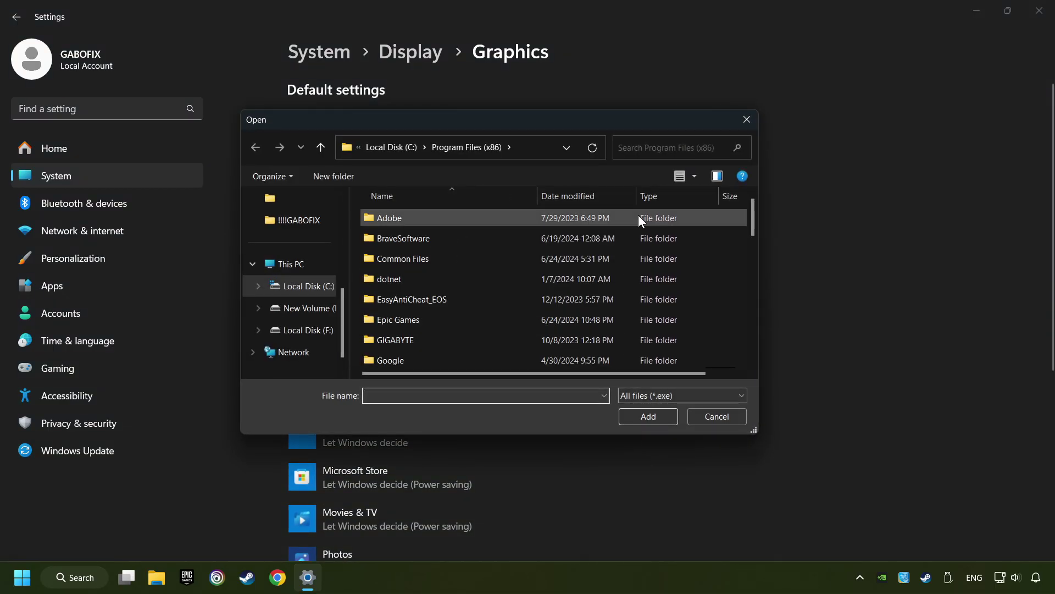
{"action": "left_click", "coordinate": [750, 121]}
{"action": "scroll", "coordinate": [673, 216], "scroll_direction": "down", "scroll_amount": 2}
{"action": "scroll", "coordinate": [647, 227], "scroll_direction": "down", "scroll_amount": 2}
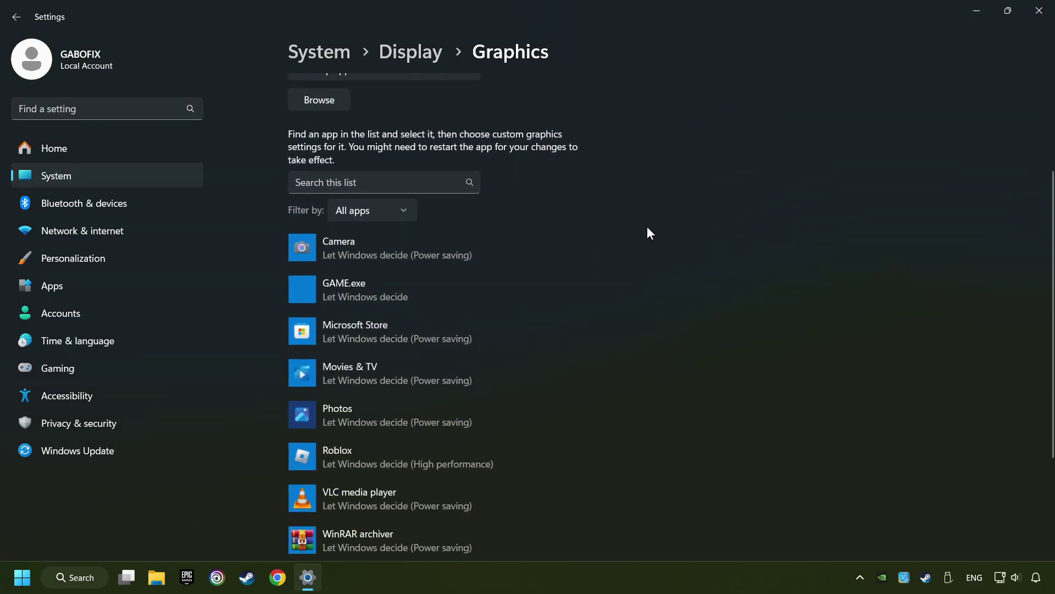
{"action": "left_click", "coordinate": [393, 291]}
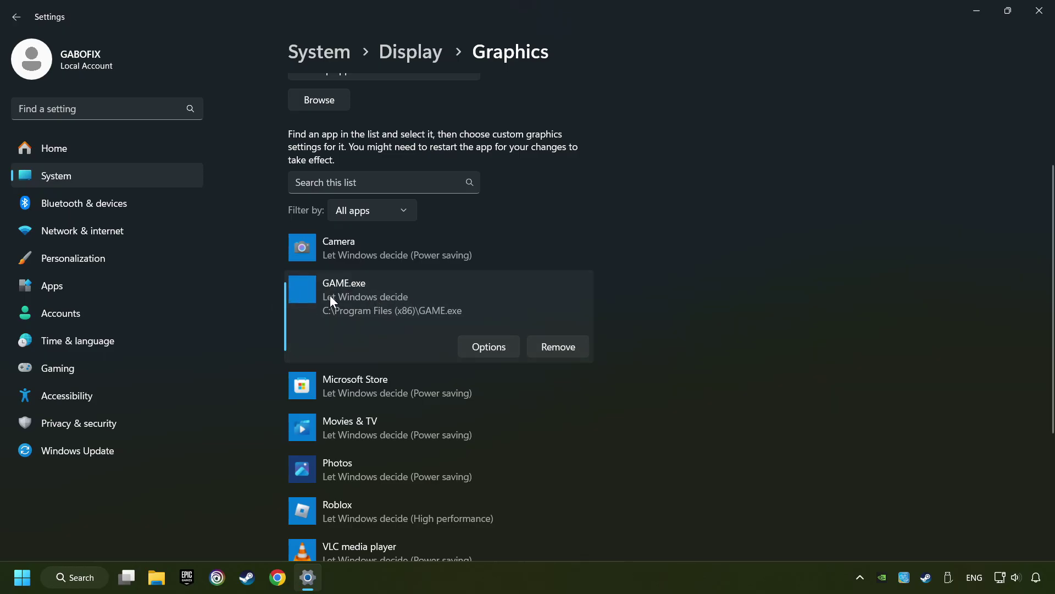
Save GAME.exe's graphics preference as High performance (GTX 1050 Ti) and close Settings.
{"action": "left_click", "coordinate": [491, 347]}
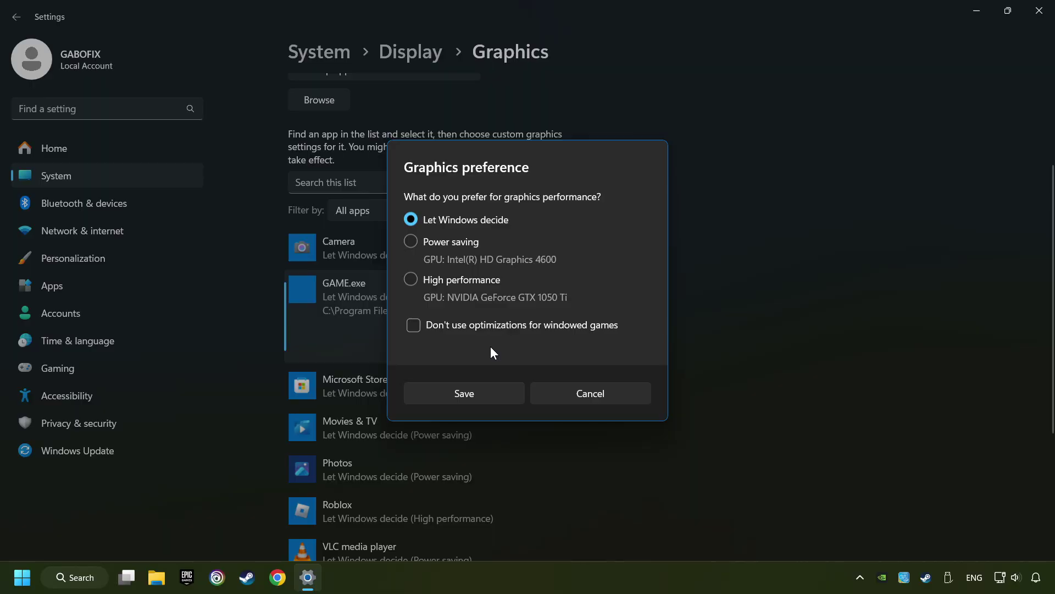
{"action": "left_click", "coordinate": [410, 280]}
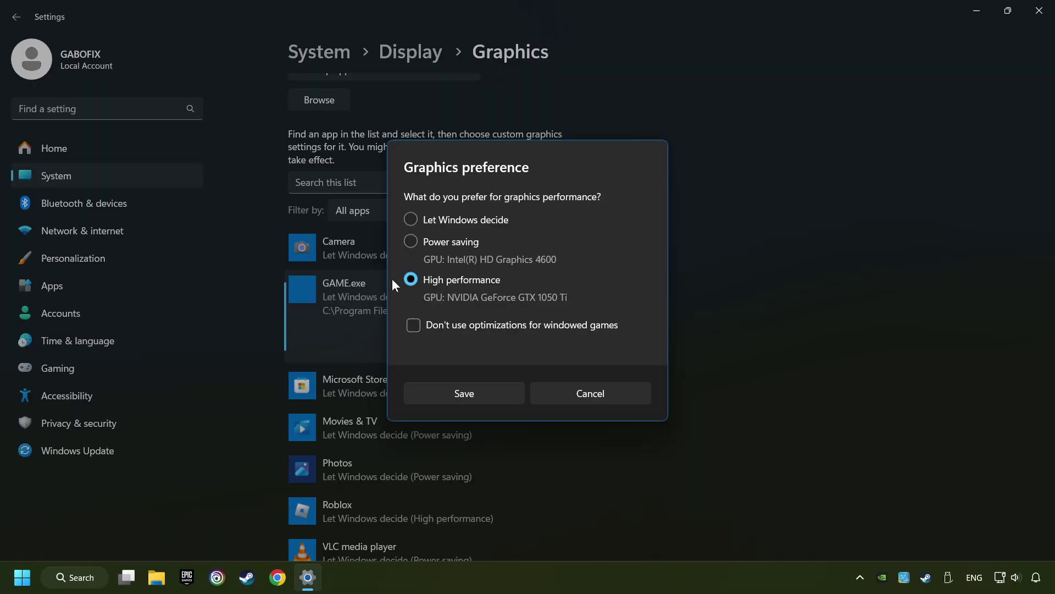
{"action": "left_click", "coordinate": [483, 393]}
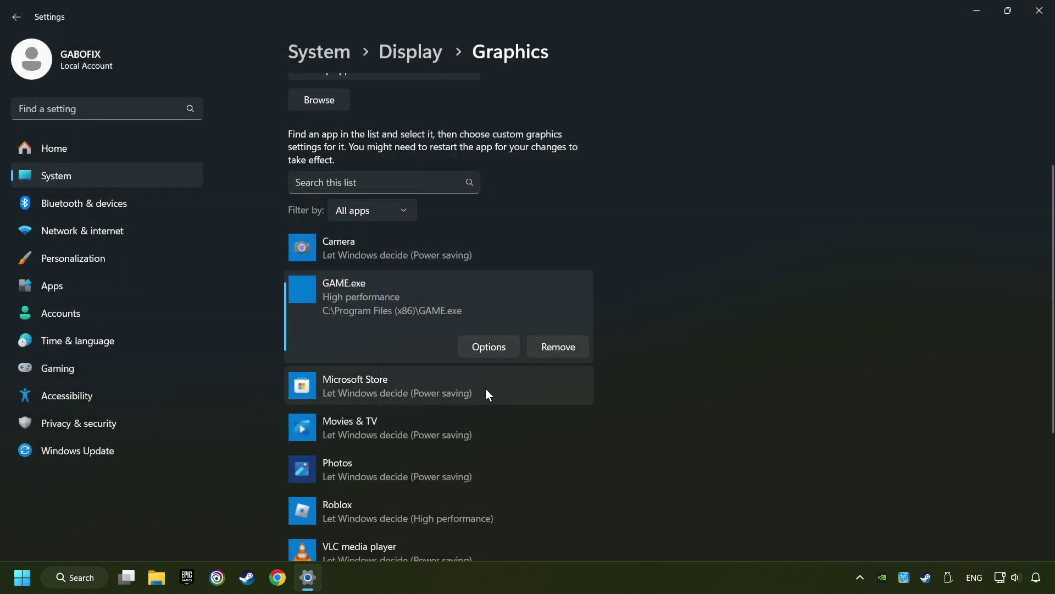
{"action": "left_click", "coordinate": [1040, 12]}
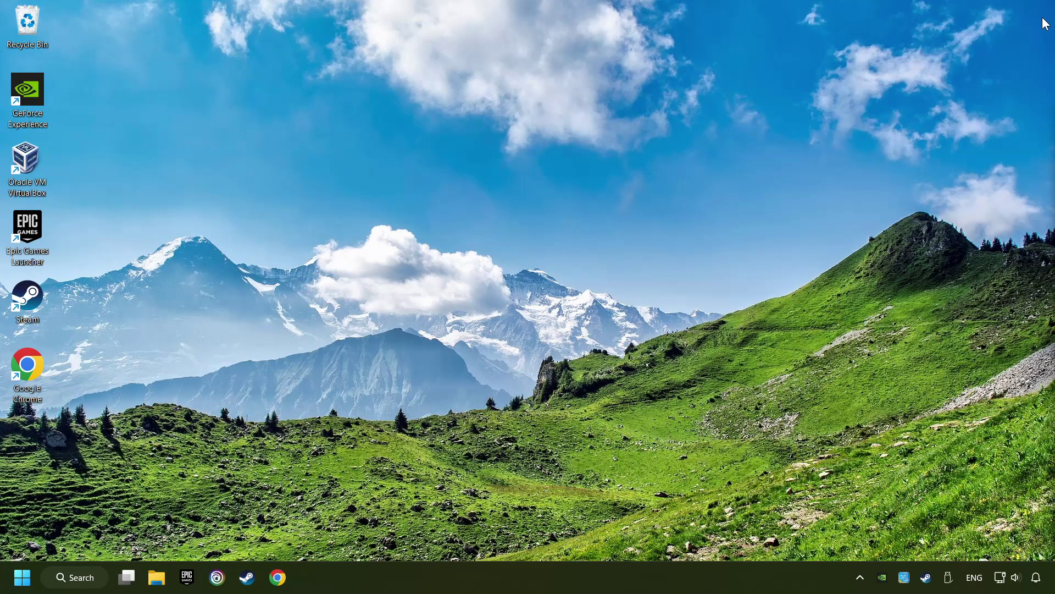
Launch NVIDIA Control Panel from the desktop's classic right-click menu.
{"action": "right_click", "coordinate": [496, 237]}
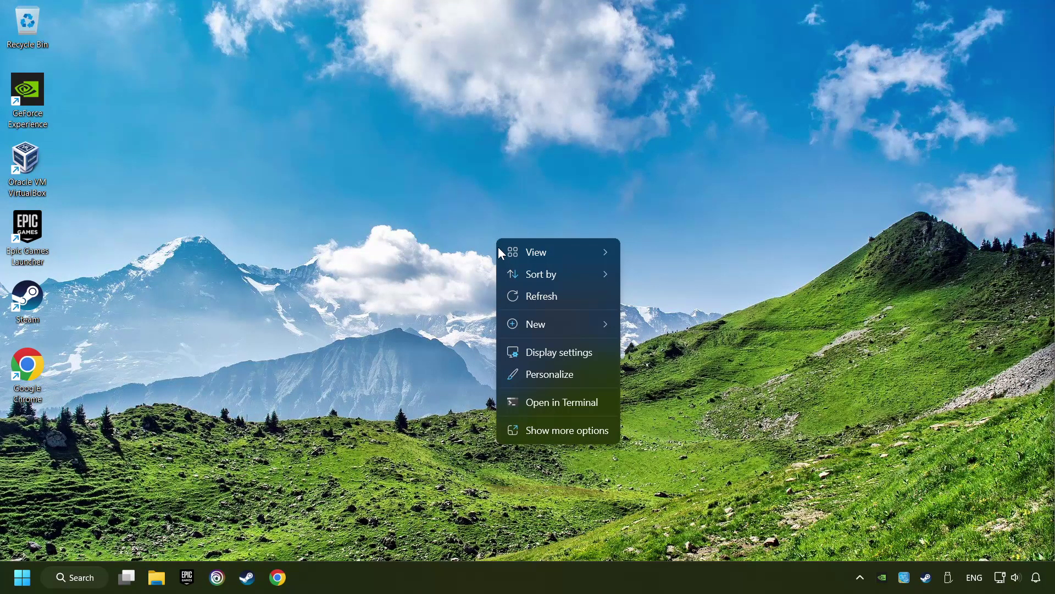
{"action": "left_click", "coordinate": [556, 434]}
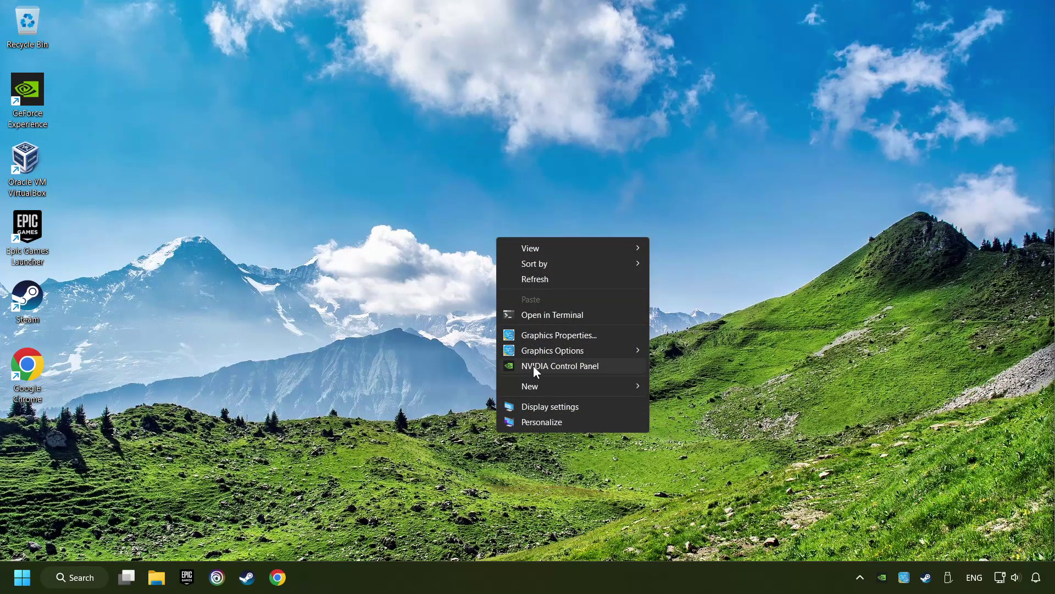
{"action": "left_click", "coordinate": [619, 367]}
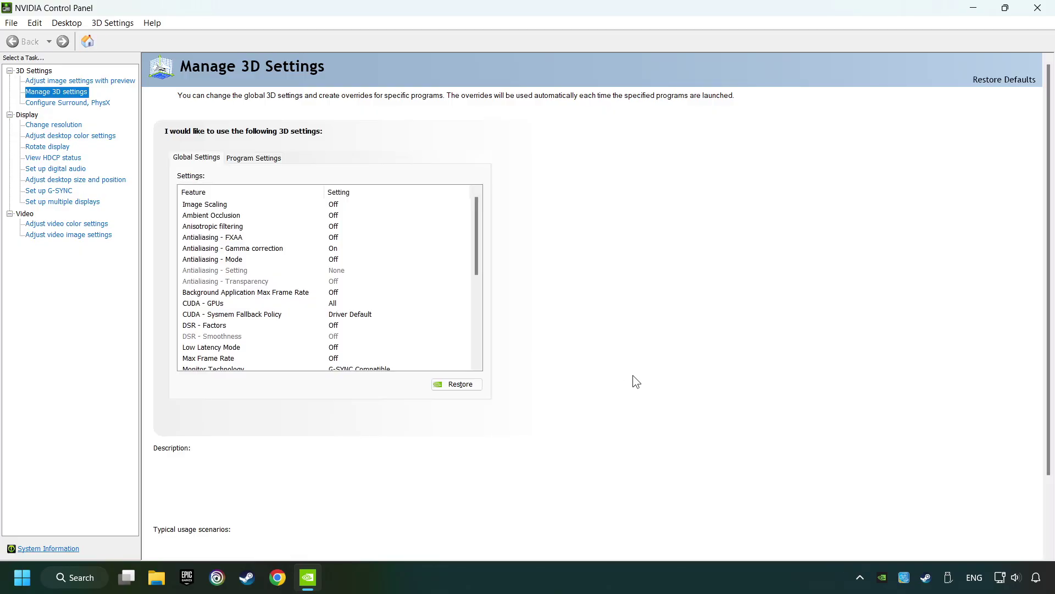
In Manage 3D Settings, use the GTX 1050 Ti for OpenGL and prefer maximum performance.
{"action": "left_click", "coordinate": [40, 93]}
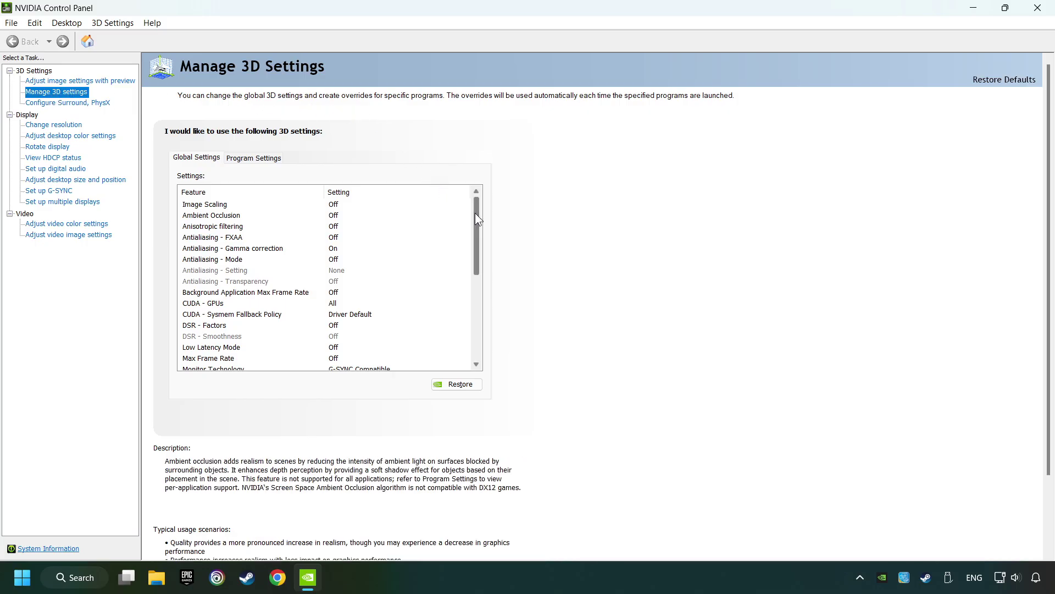
{"action": "mouse_move", "coordinate": [475, 214]}
{"action": "left_mouse_down"}
{"action": "mouse_move", "coordinate": [473, 297]}
{"action": "mouse_move", "coordinate": [471, 232]}
{"action": "mouse_move", "coordinate": [472, 268]}
{"action": "left_mouse_up"}
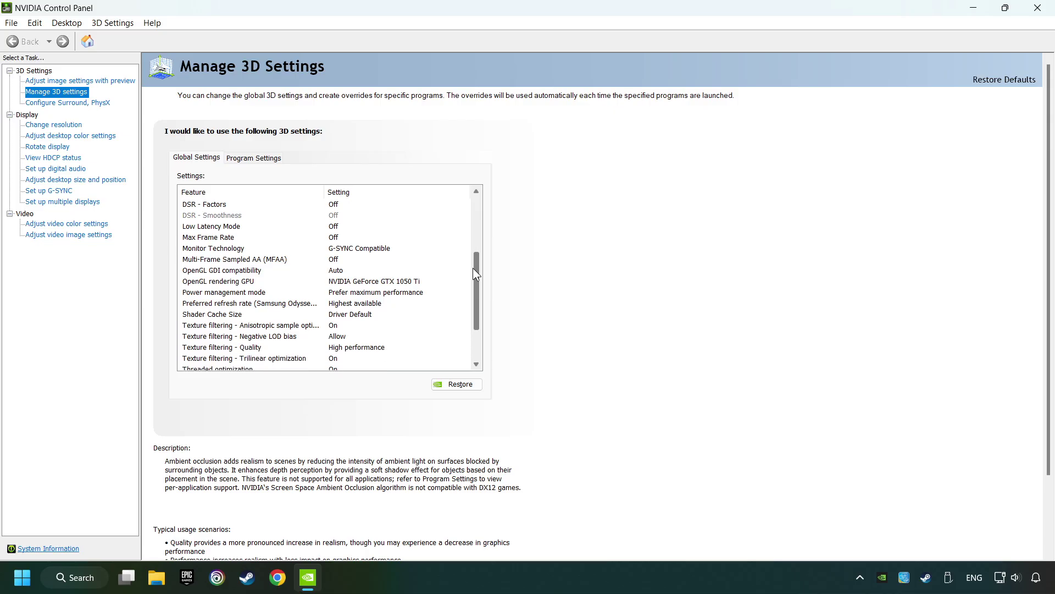
{"action": "left_click", "coordinate": [196, 281]}
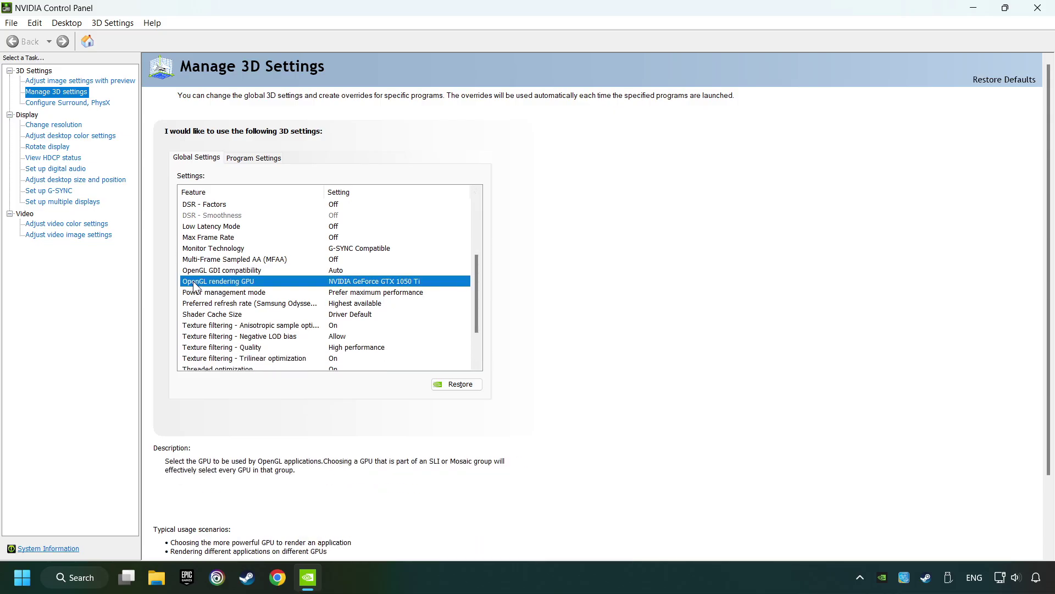
{"action": "left_click", "coordinate": [388, 282]}
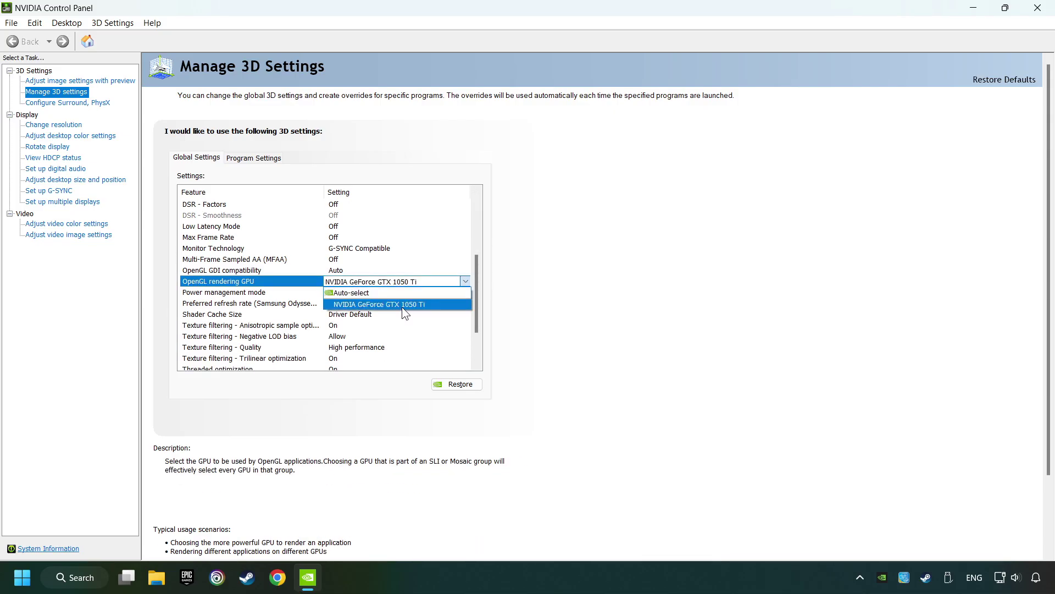
{"action": "left_click", "coordinate": [401, 304]}
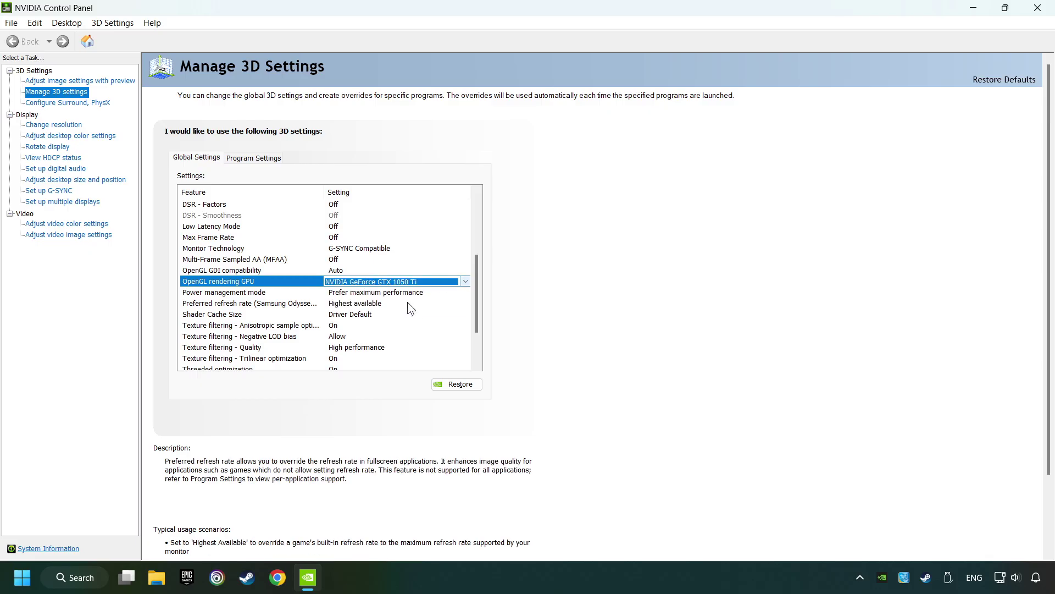
{"action": "left_click", "coordinate": [234, 293]}
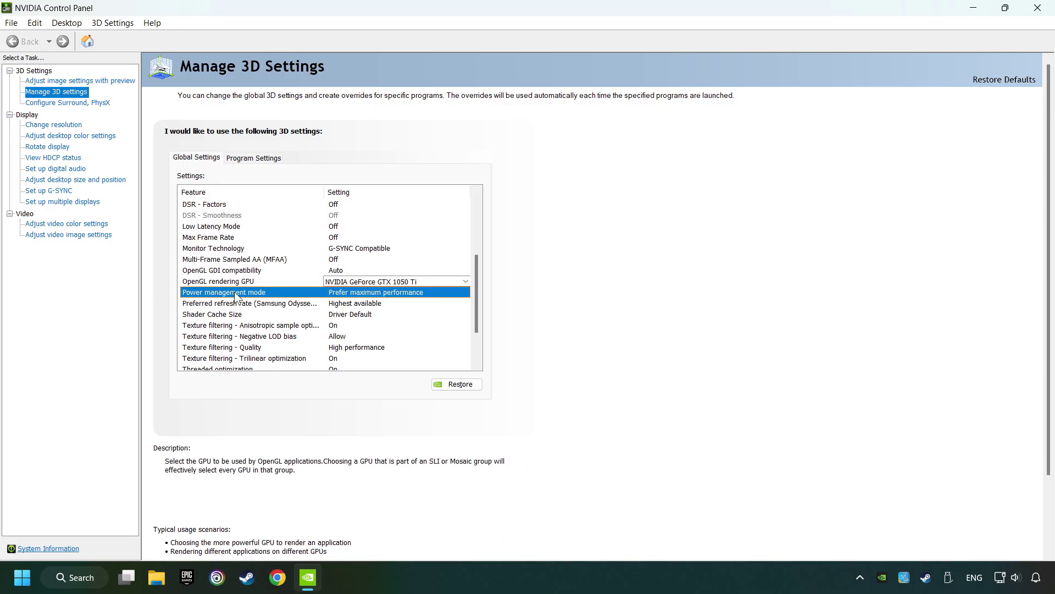
{"action": "left_click", "coordinate": [360, 293]}
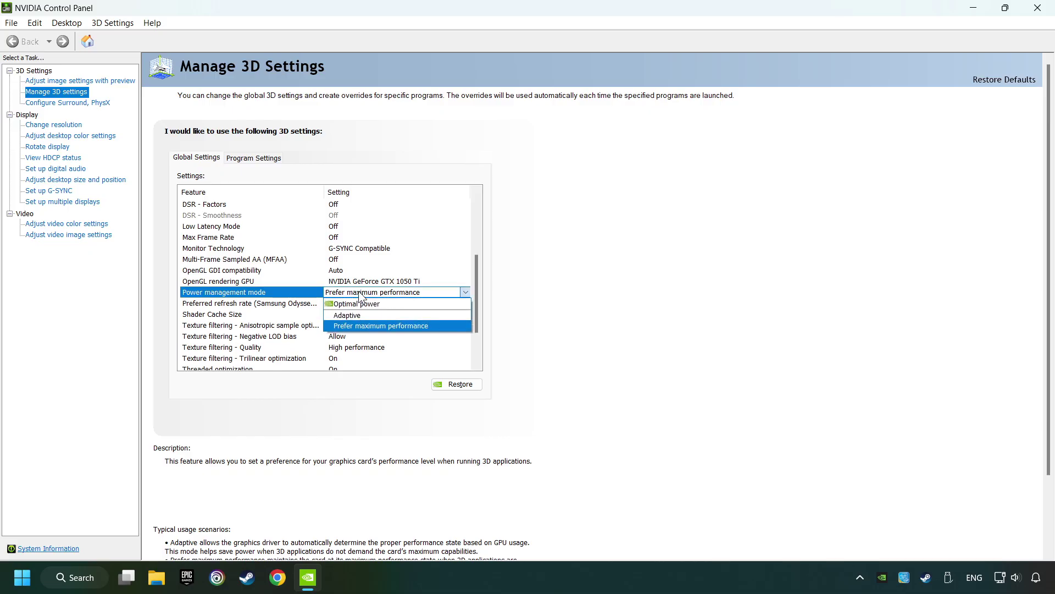
{"action": "left_click", "coordinate": [379, 327]}
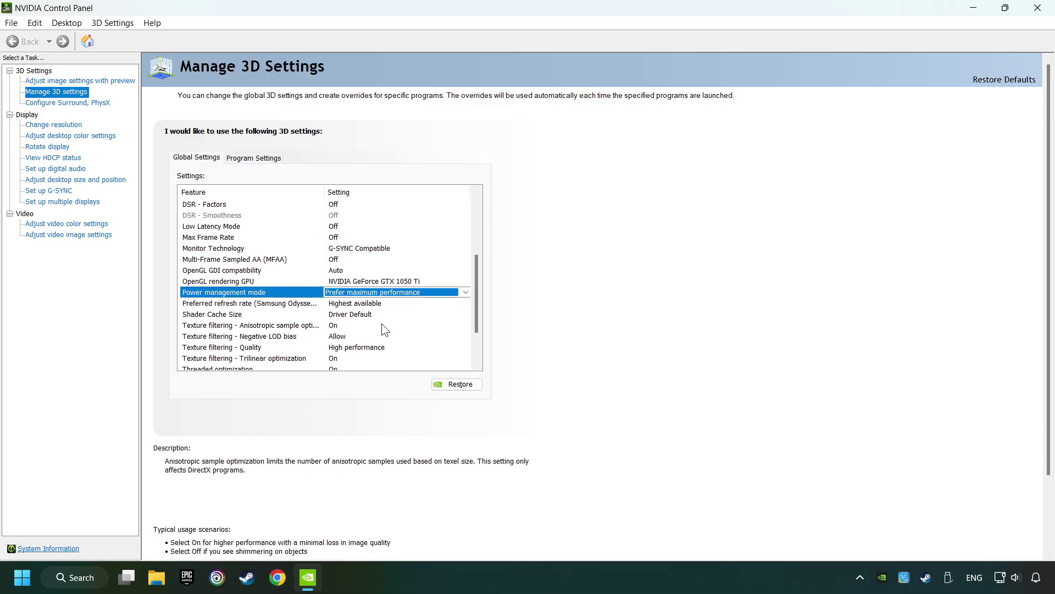
{"action": "left_click_drag", "start_coordinate": [478, 307], "coordinate": [478, 327]}
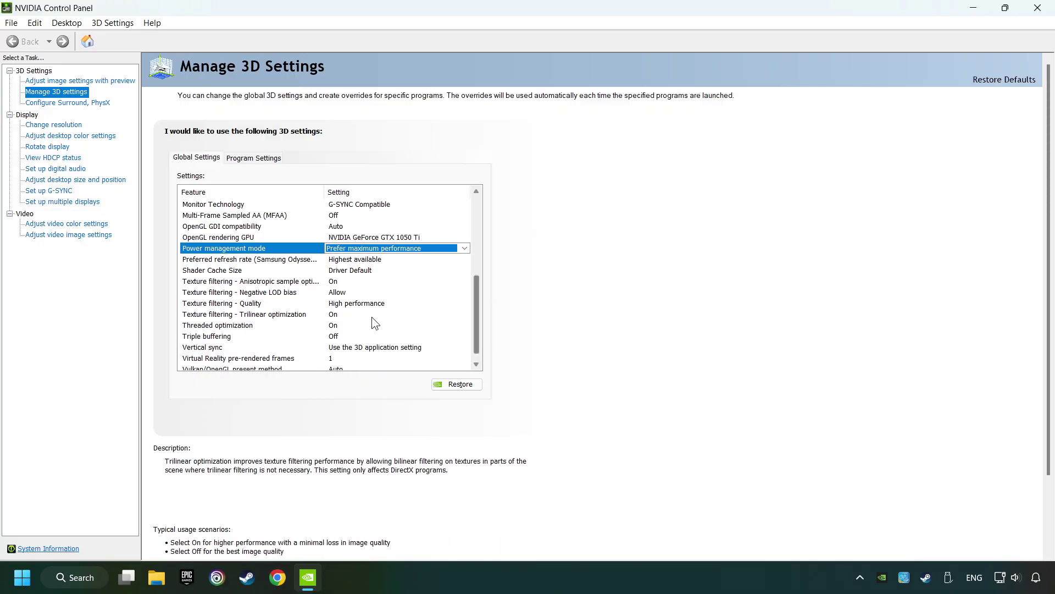
Set texture filtering quality to High performance, turn vertical sync off, and apply.
{"action": "left_click", "coordinate": [232, 304]}
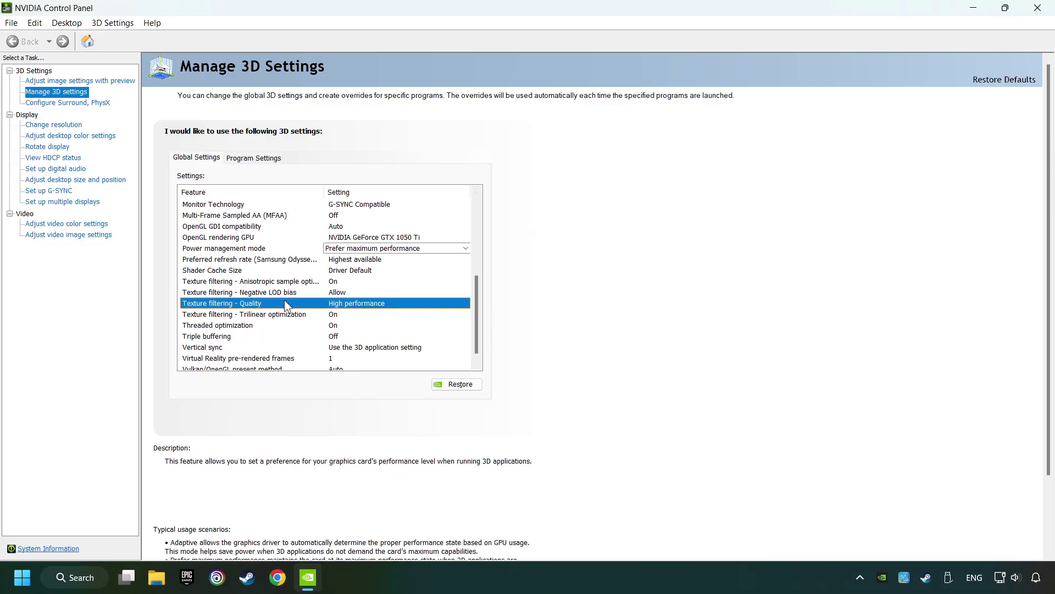
{"action": "left_click", "coordinate": [378, 304]}
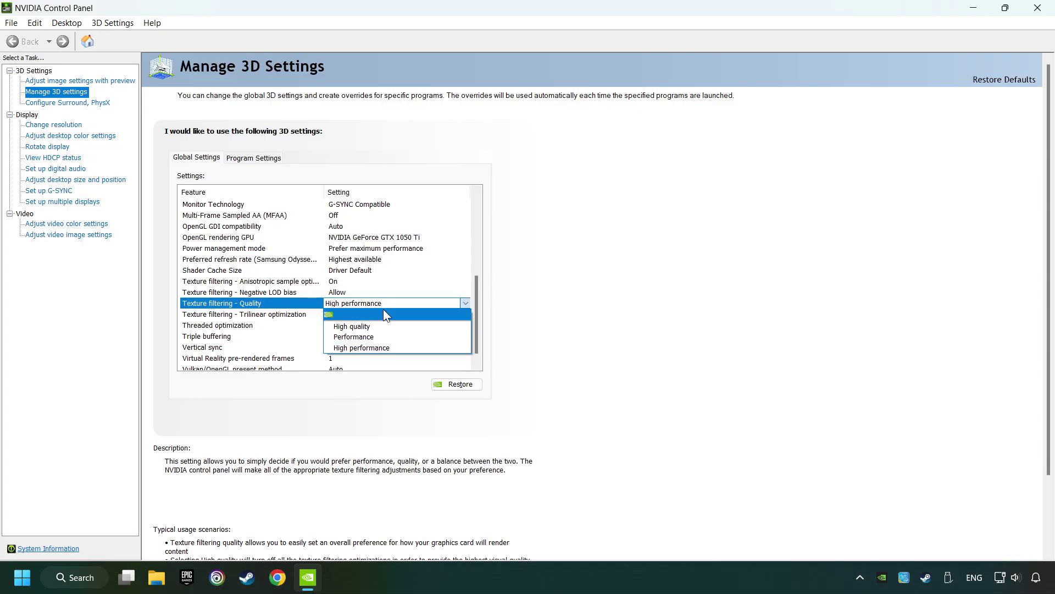
{"action": "left_click", "coordinate": [392, 347]}
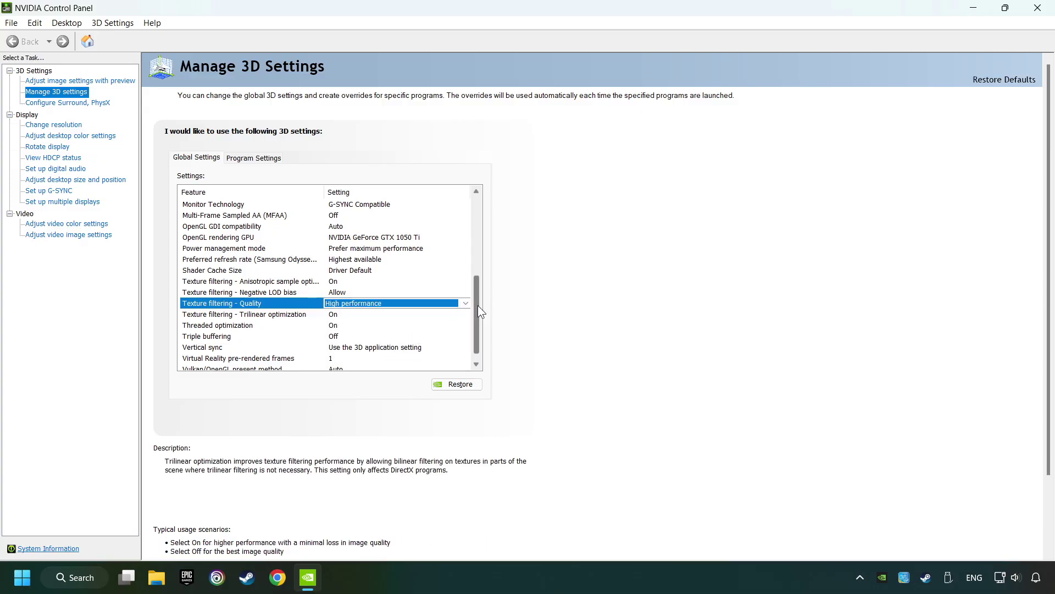
{"action": "left_click_drag", "start_coordinate": [478, 305], "coordinate": [477, 321]}
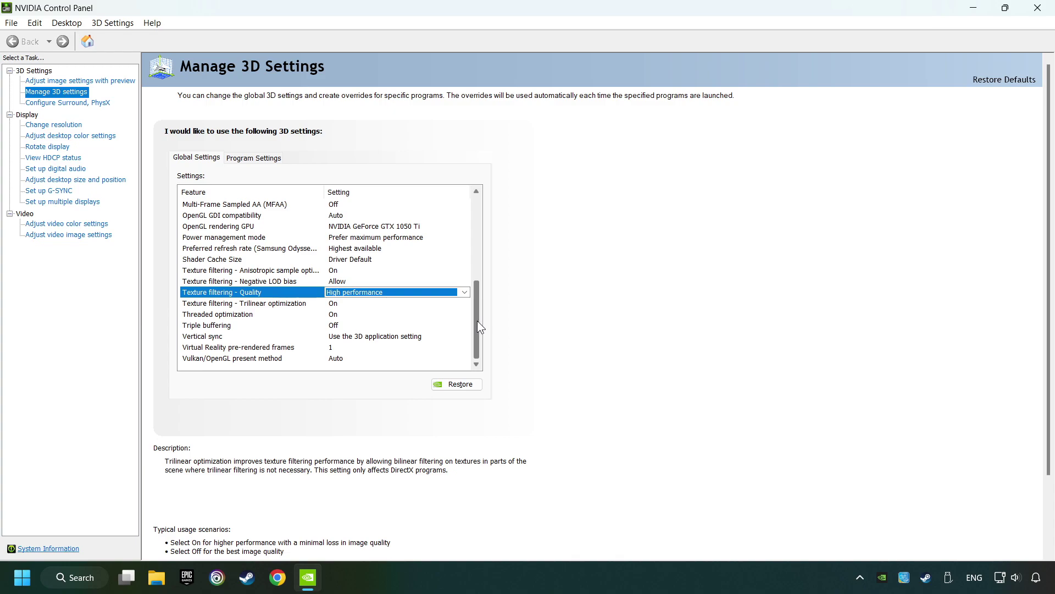
{"action": "left_click", "coordinate": [361, 337]}
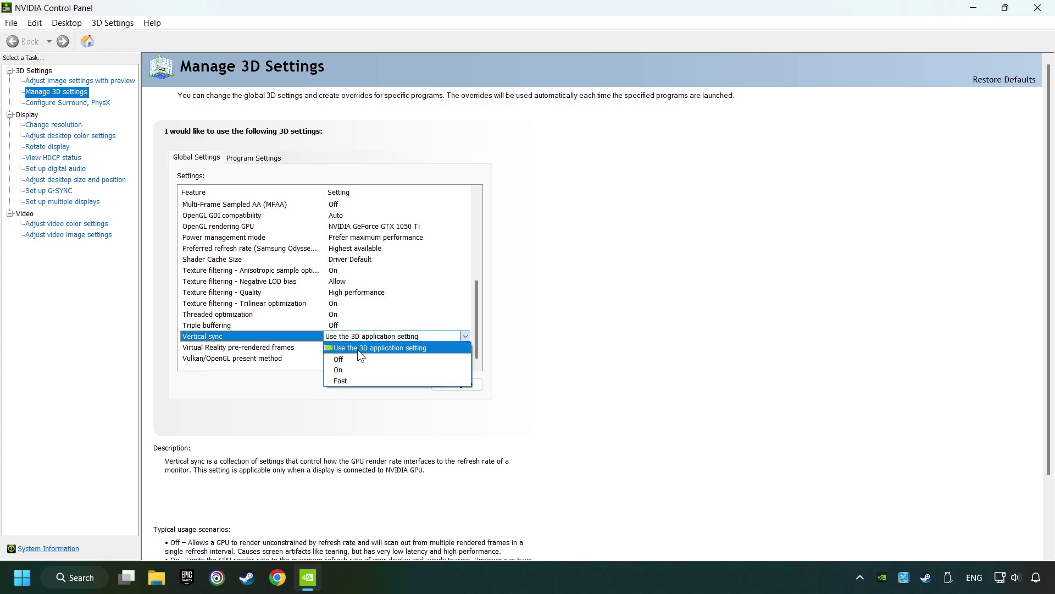
{"action": "left_click", "coordinate": [343, 361]}
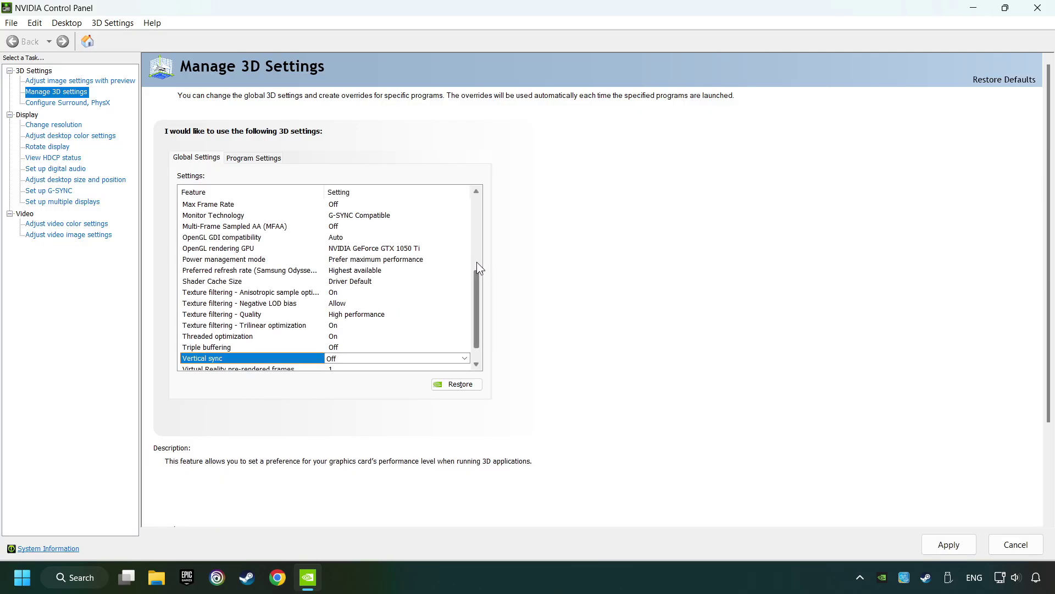
{"action": "left_click_drag", "start_coordinate": [479, 265], "coordinate": [480, 287]}
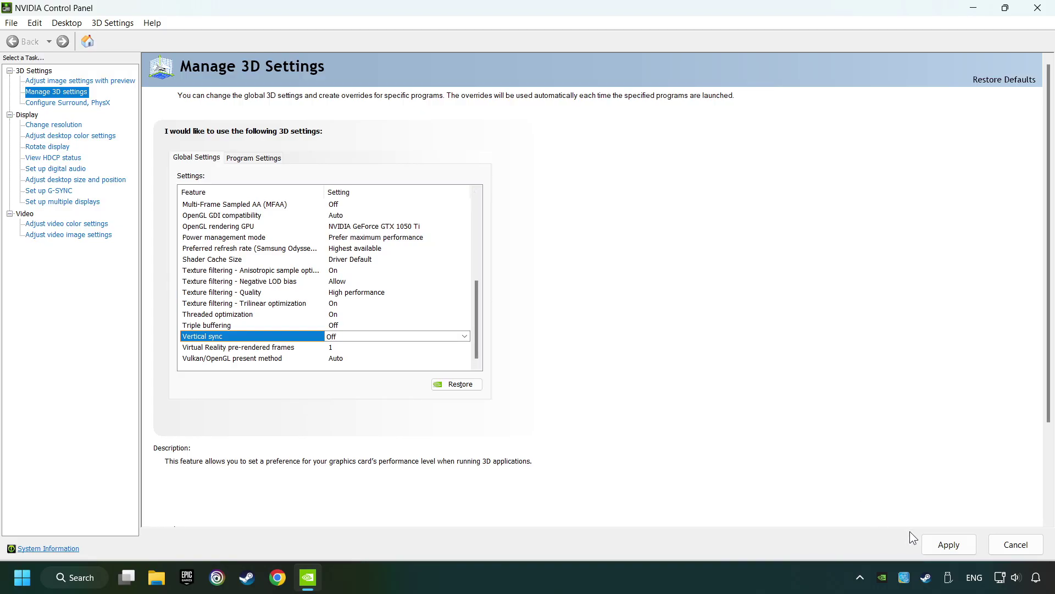
{"action": "left_click", "coordinate": [947, 544]}
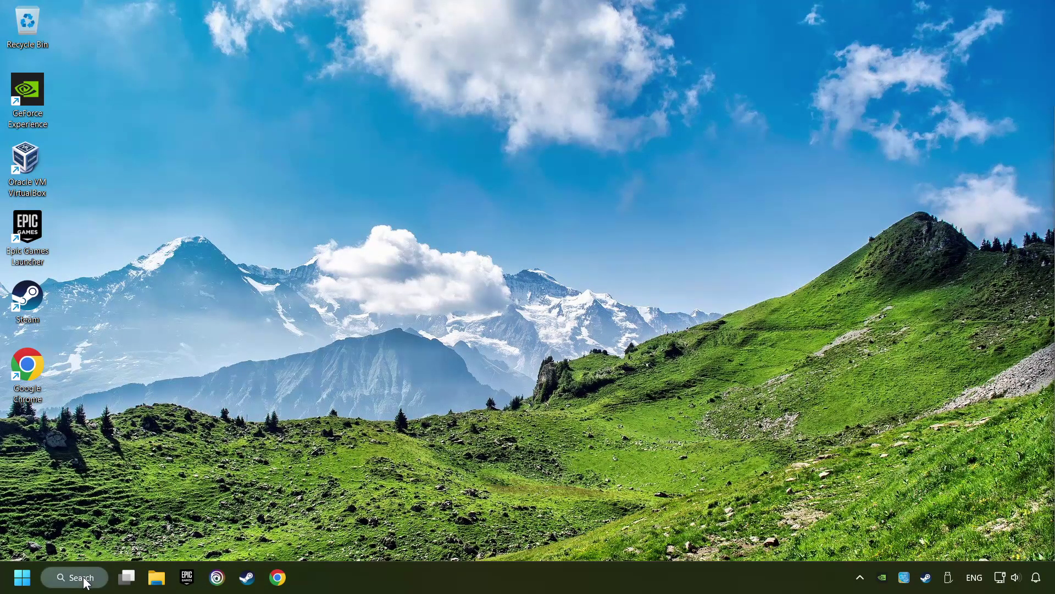
Find and launch System Configuration through Windows search.
{"action": "left_click", "coordinate": [83, 578]}
{"action": "type", "text": "msc"}
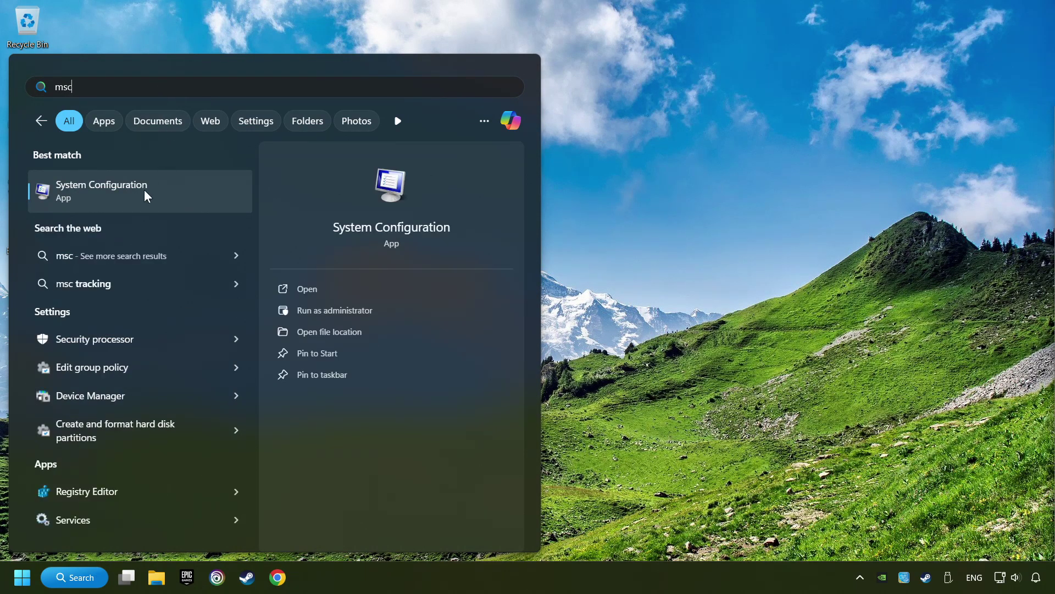
{"action": "left_click", "coordinate": [218, 192]}
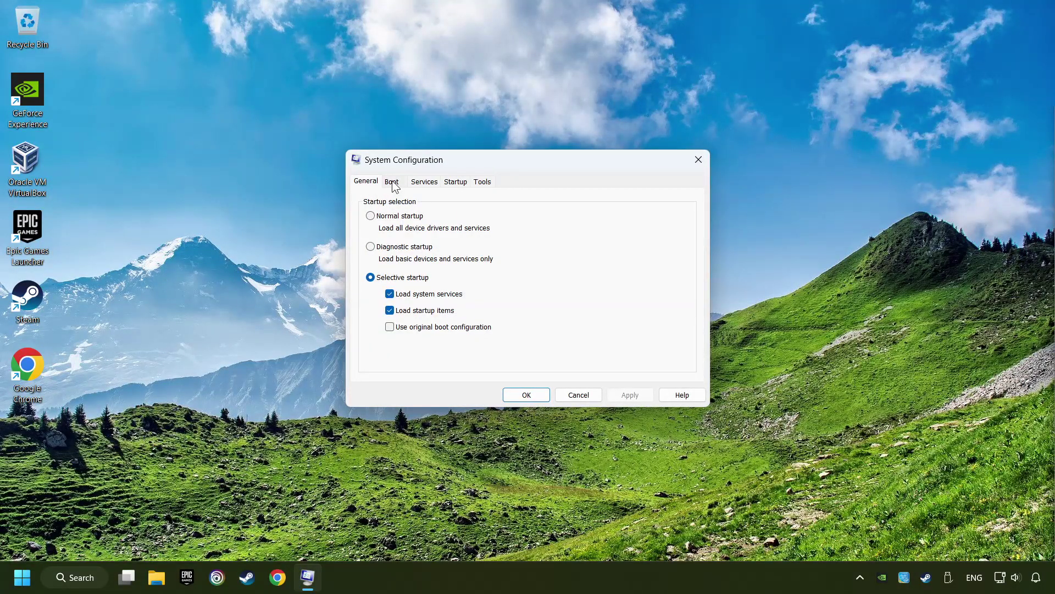
In the advanced boot options, set the number of processors to 8.
{"action": "left_click", "coordinate": [399, 182]}
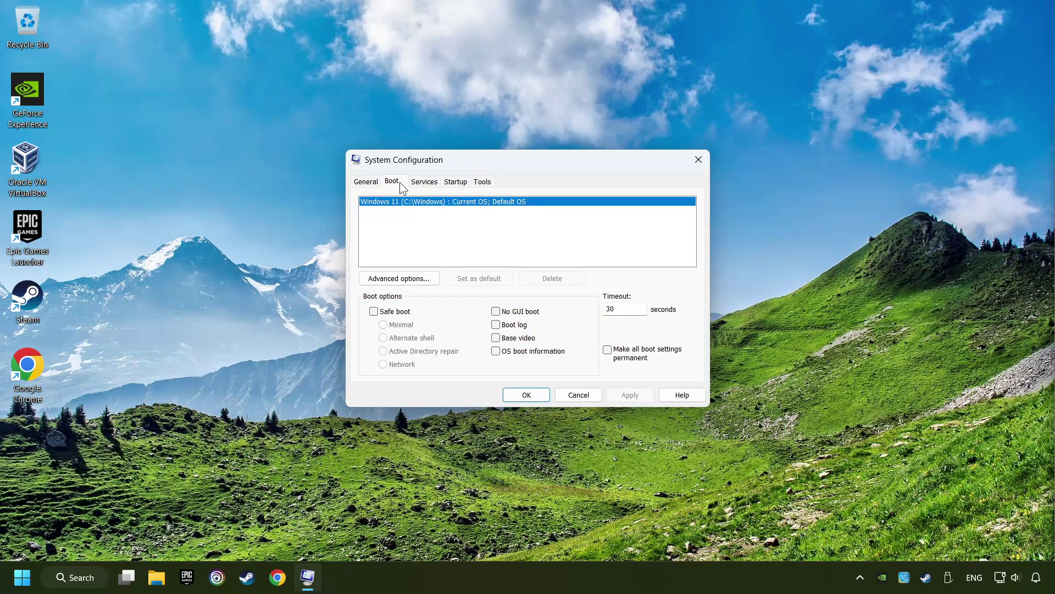
{"action": "left_click", "coordinate": [411, 279]}
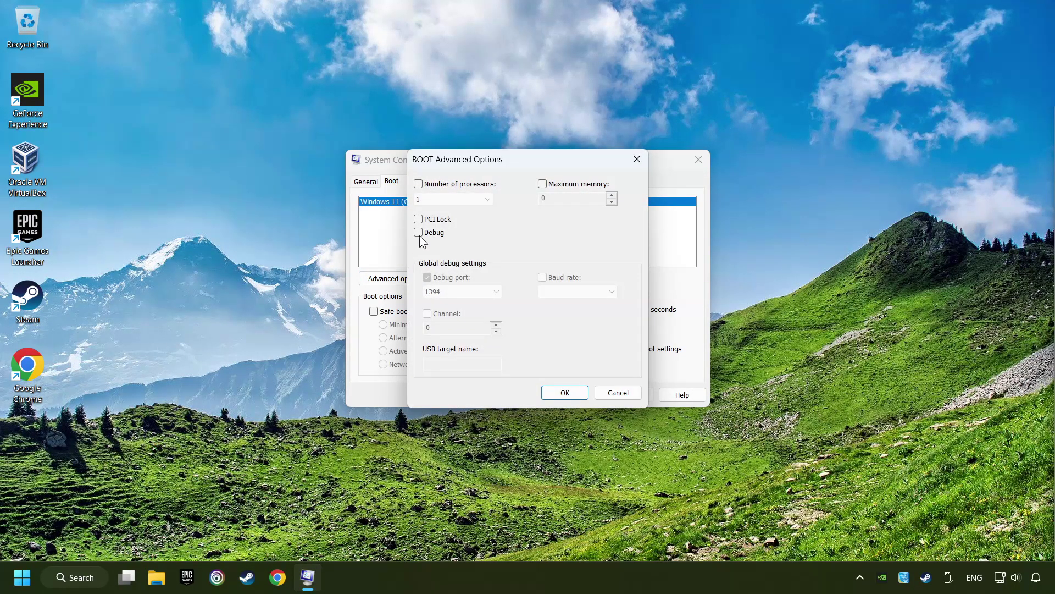
{"action": "left_click", "coordinate": [419, 184]}
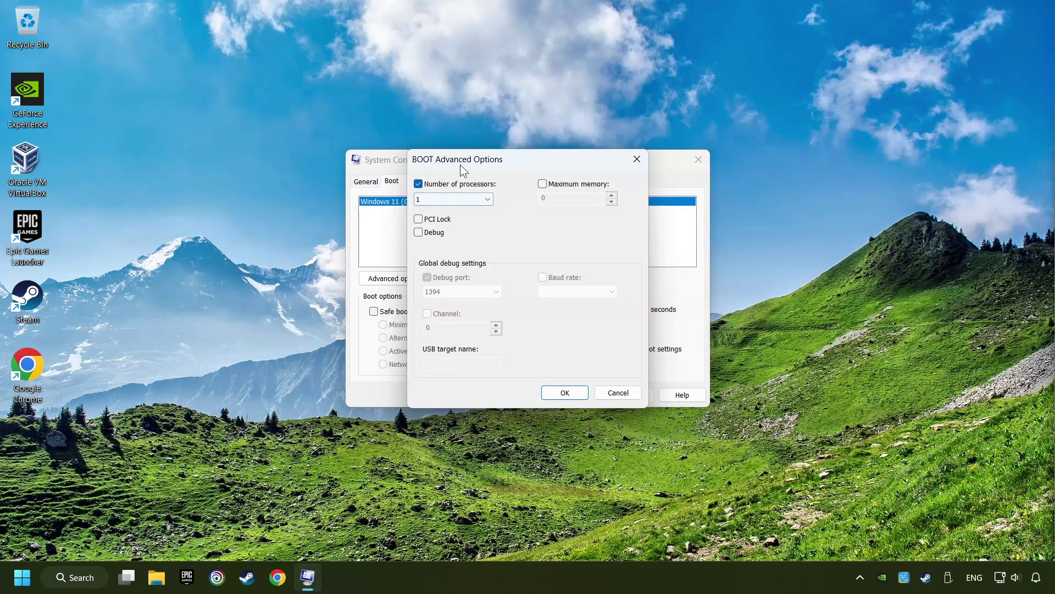
{"action": "left_click", "coordinate": [453, 198]}
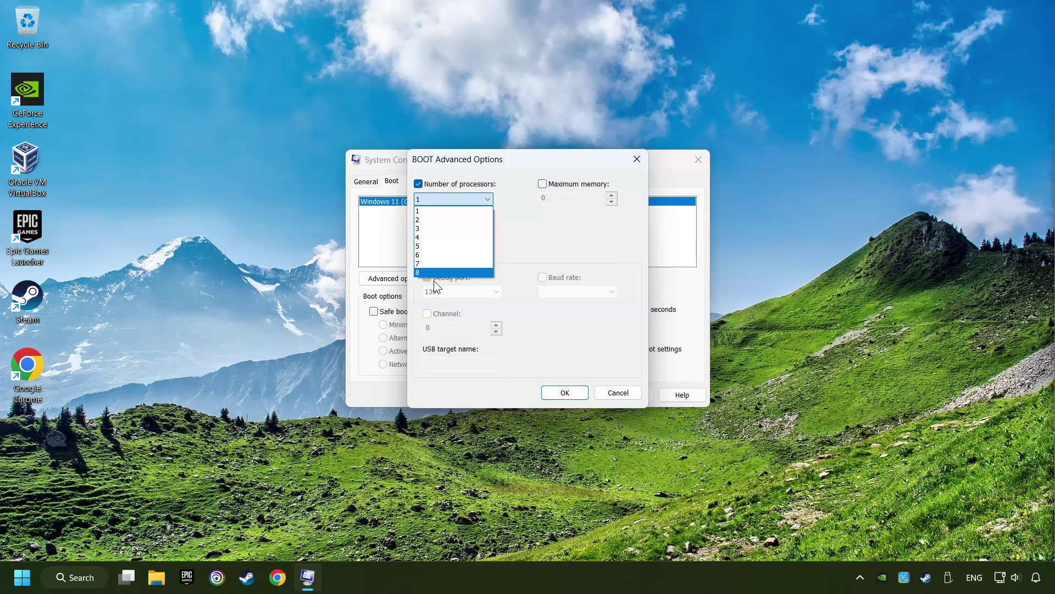
{"action": "left_click", "coordinate": [468, 273]}
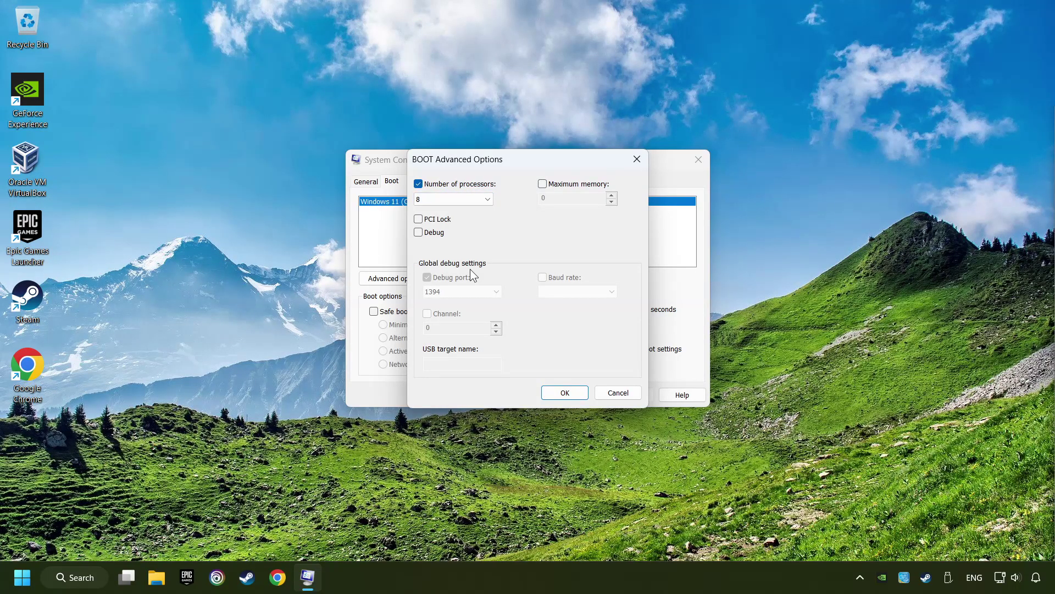
Apply the boot changes, exit without restarting, and open Adjust the appearance and performance of Windows.
{"action": "left_click", "coordinate": [564, 393]}
{"action": "left_click", "coordinate": [630, 395]}
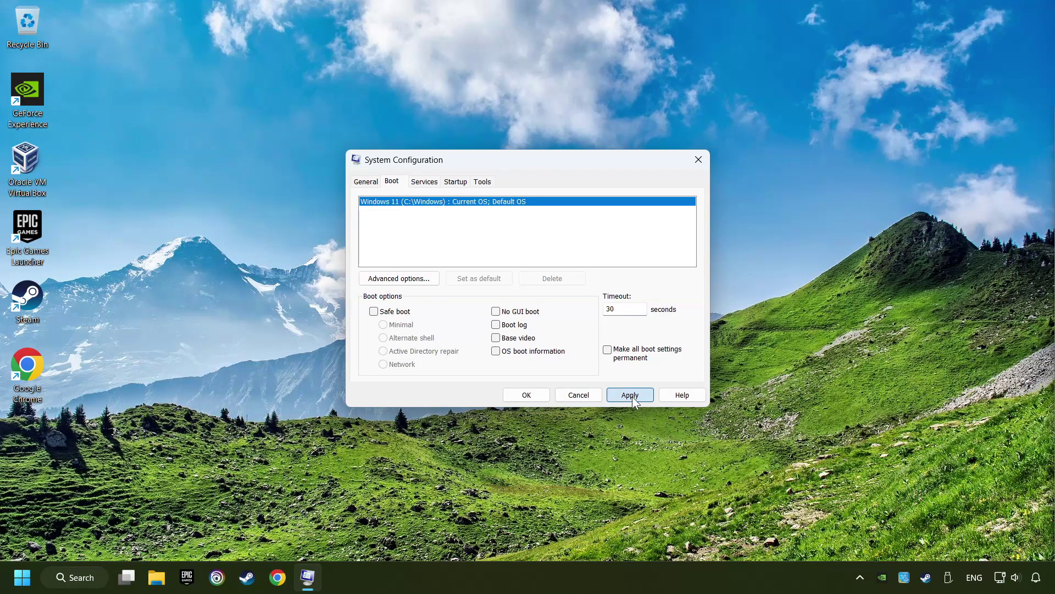
{"action": "left_click", "coordinate": [526, 395]}
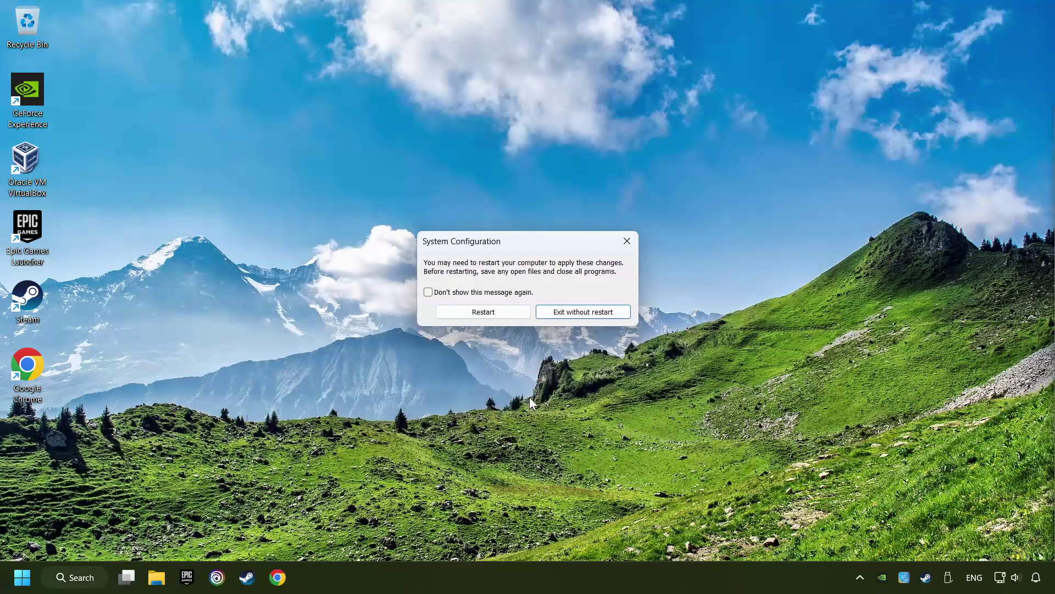
{"action": "left_click", "coordinate": [594, 314]}
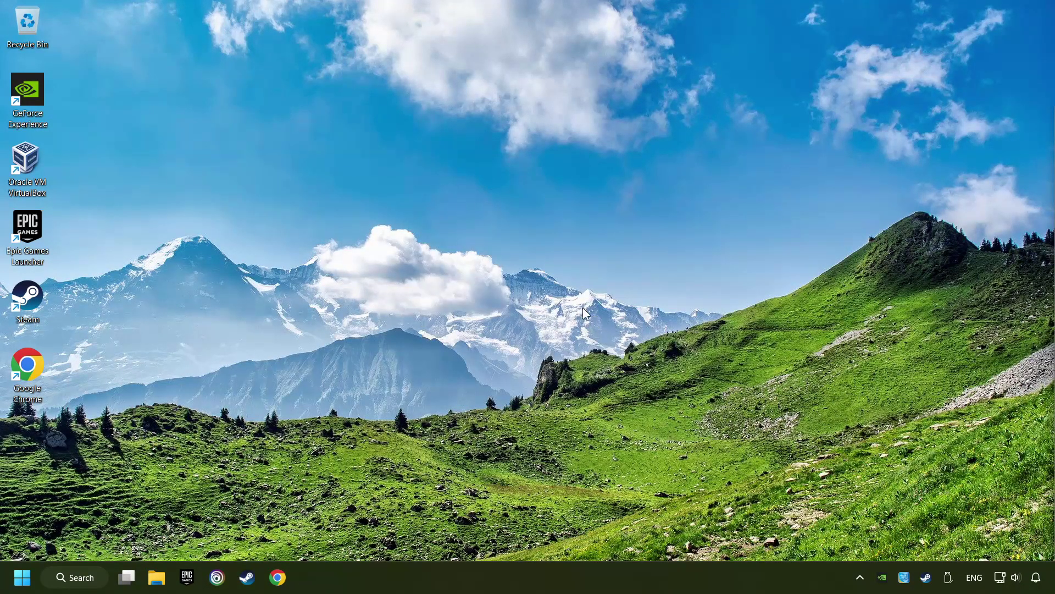
{"action": "left_click", "coordinate": [81, 577]}
{"action": "type", "text": "per"}
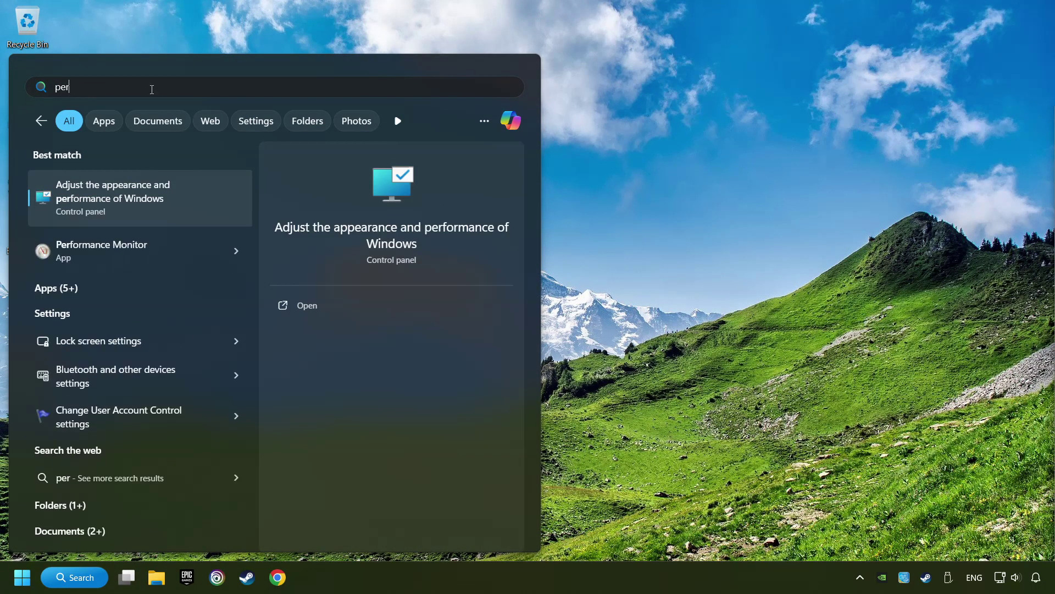
{"action": "type", "text": "formance"}
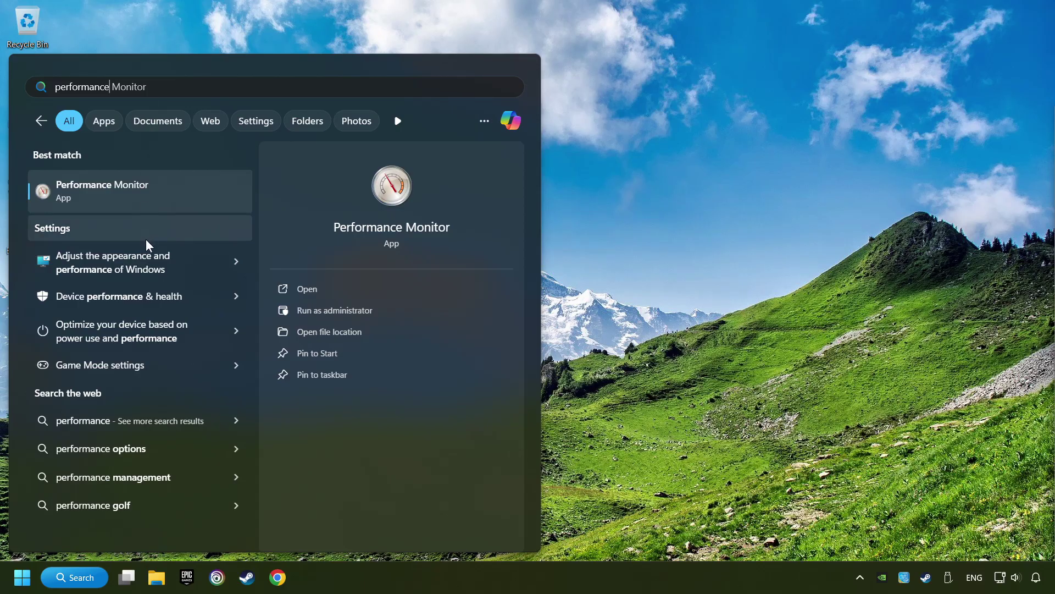
{"action": "left_click", "coordinate": [187, 262]}
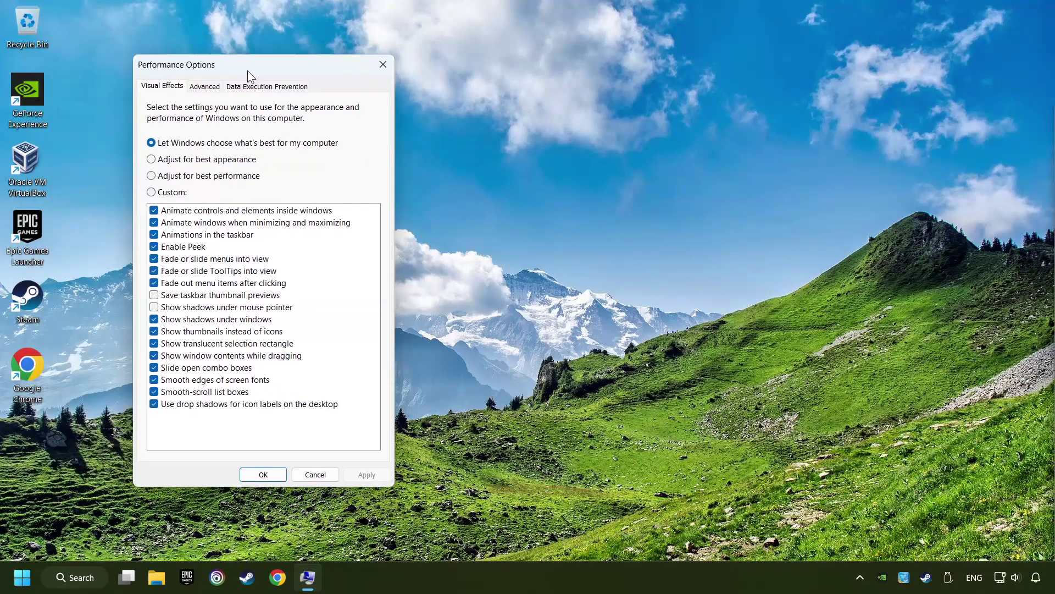
Set Visual Effects to Adjust for best performance, apply, and close Performance Options.
{"action": "left_click_drag", "start_coordinate": [248, 70], "coordinate": [503, 85]}
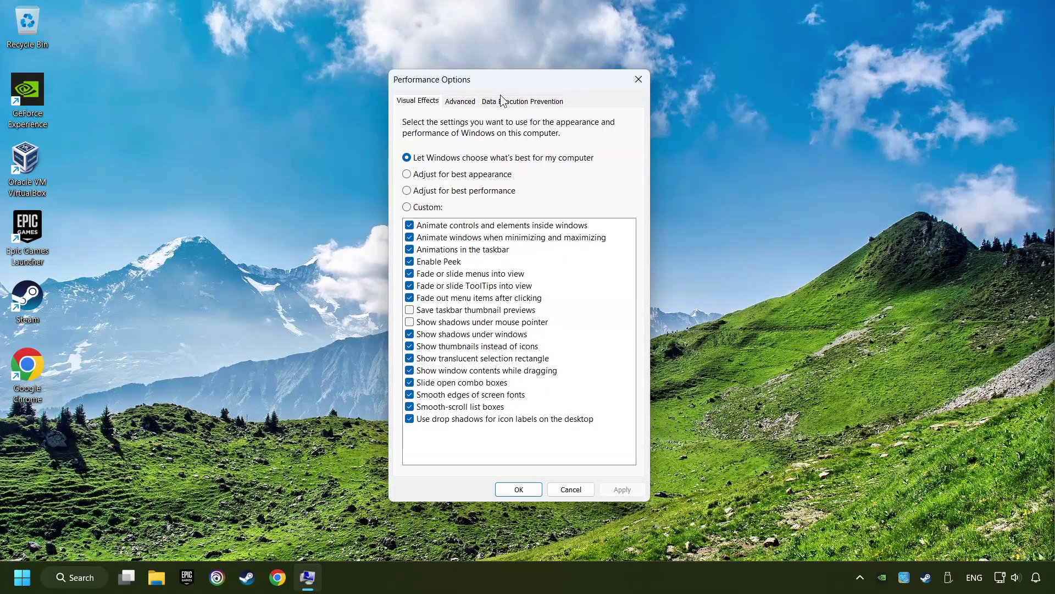
{"action": "left_click", "coordinate": [407, 190]}
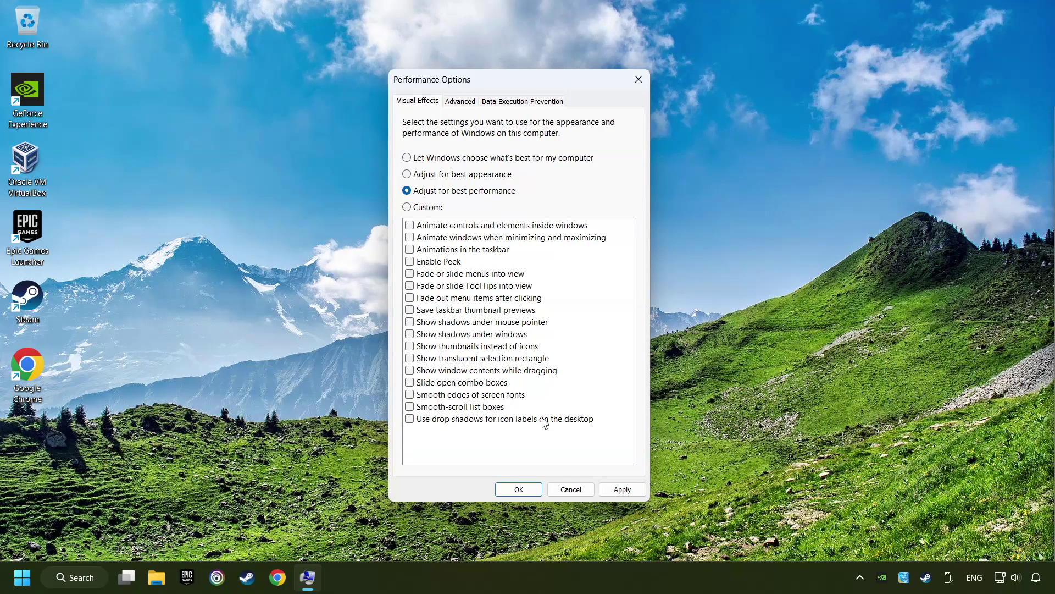
{"action": "left_click", "coordinate": [622, 490]}
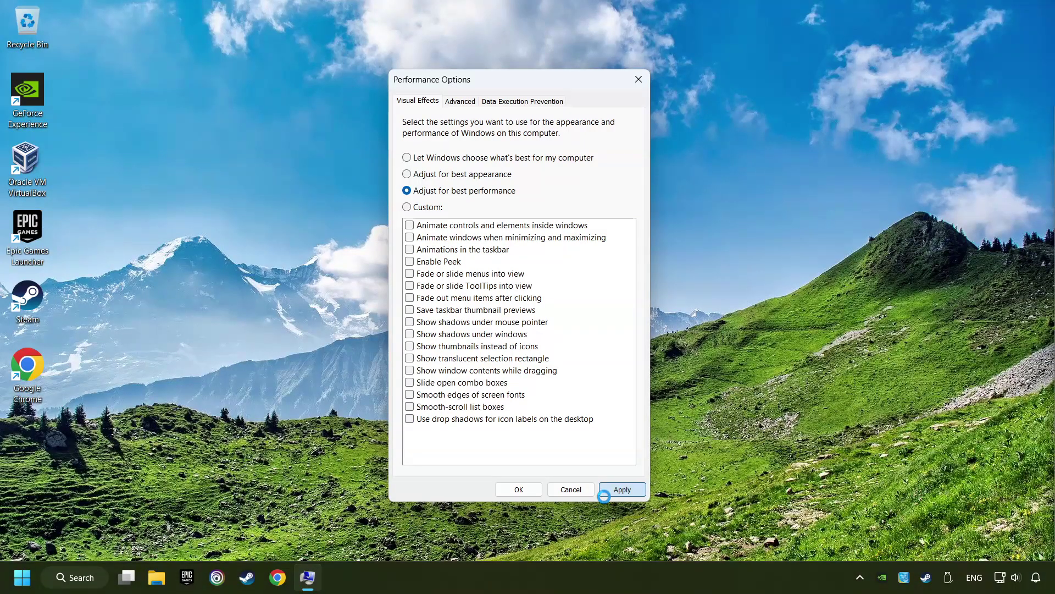
{"action": "left_click", "coordinate": [517, 490]}
{"action": "left_click", "coordinate": [23, 577]}
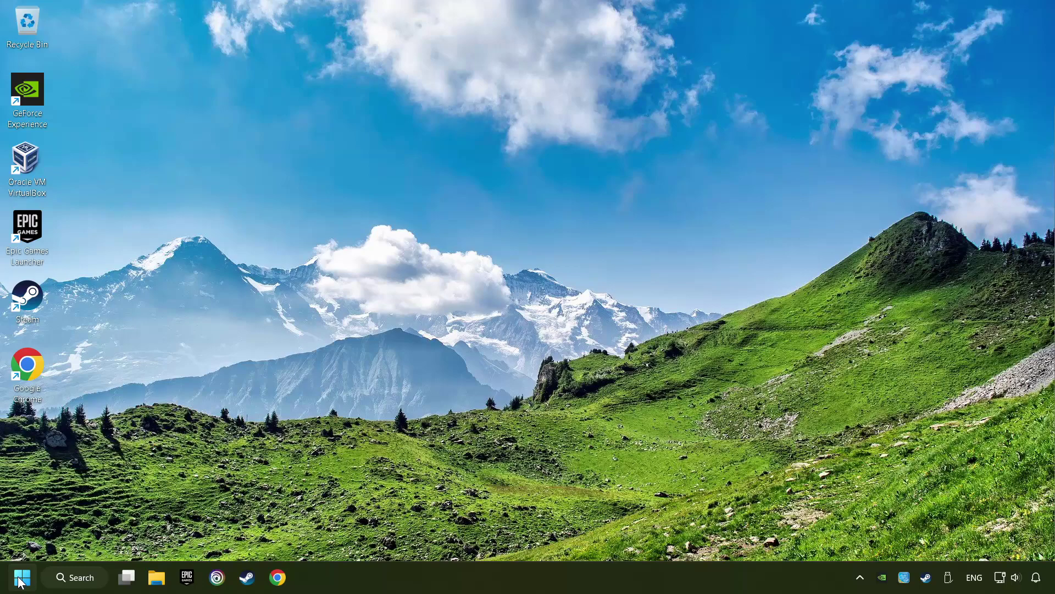